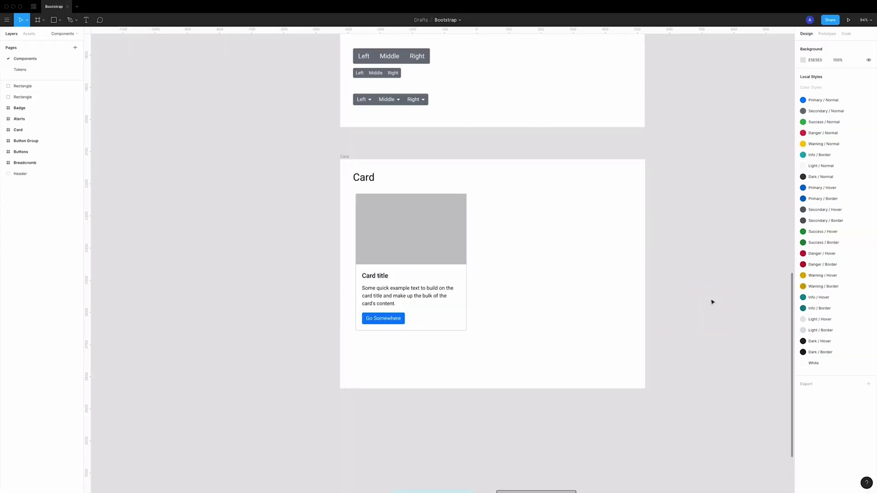
Alt-drag a first copy of the example card out to the right of the Card frame.
{"action": "scroll", "coordinate": [666, 319], "scroll_direction": "up", "scroll_amount": 2}
{"action": "scroll", "coordinate": [667, 320], "scroll_direction": "right", "scroll_amount": 4}
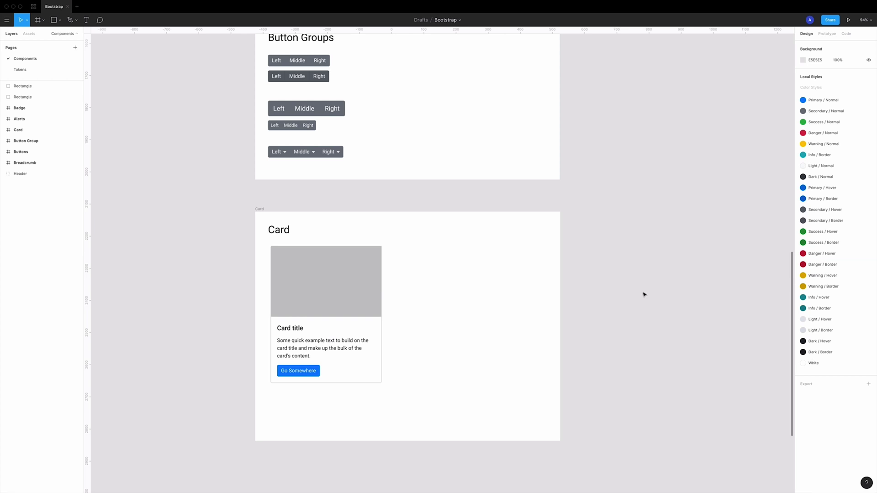
{"action": "scroll", "coordinate": [644, 295], "scroll_direction": "down", "scroll_amount": 3}
{"action": "left_click_drag", "start_coordinate": [658, 247], "coordinate": [651, 224]}
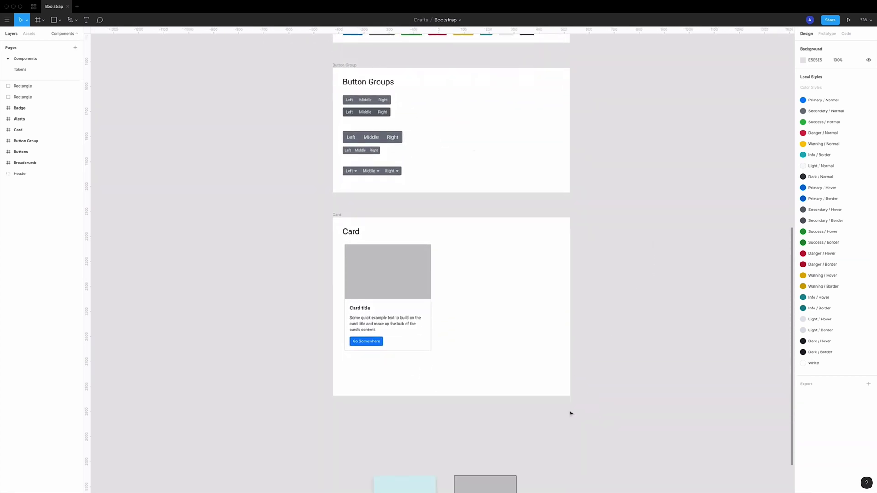
{"action": "scroll", "coordinate": [572, 409], "scroll_direction": "up", "scroll_amount": 2}
{"action": "scroll", "coordinate": [667, 283], "scroll_direction": "up", "scroll_amount": 2}
{"action": "scroll", "coordinate": [651, 303], "scroll_direction": "up", "scroll_amount": 2}
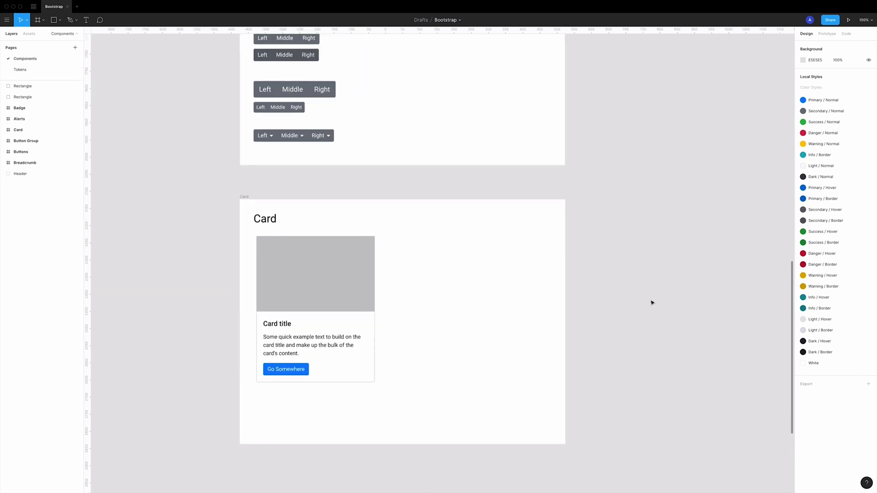
{"action": "scroll", "coordinate": [648, 302], "scroll_direction": "down", "scroll_amount": 1}
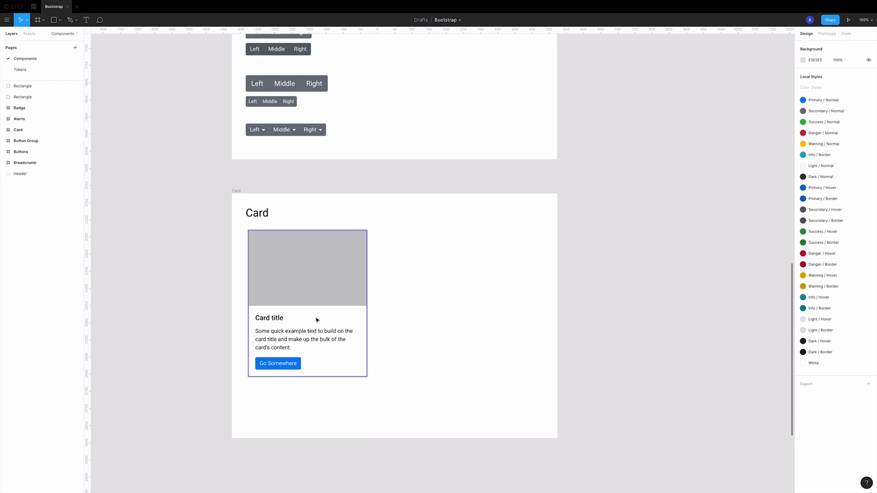
{"action": "scroll", "coordinate": [720, 300], "scroll_direction": "right", "scroll_amount": 4}
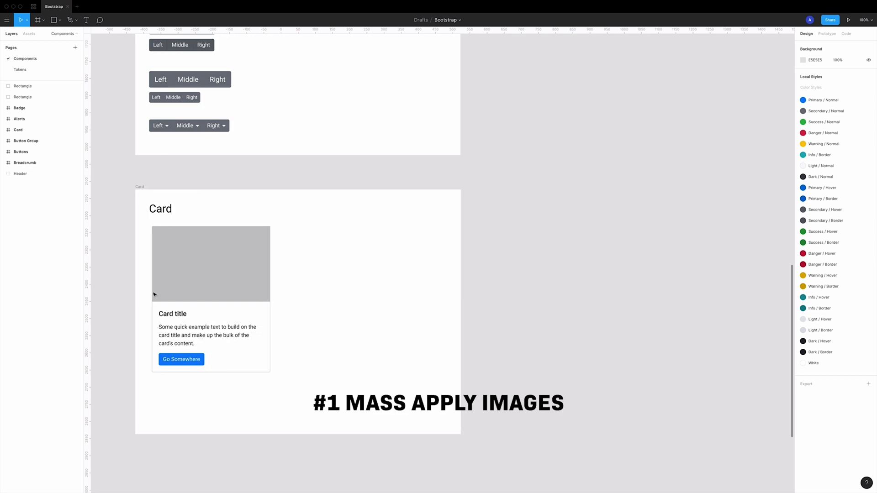
{"action": "left_click", "coordinate": [201, 294]}
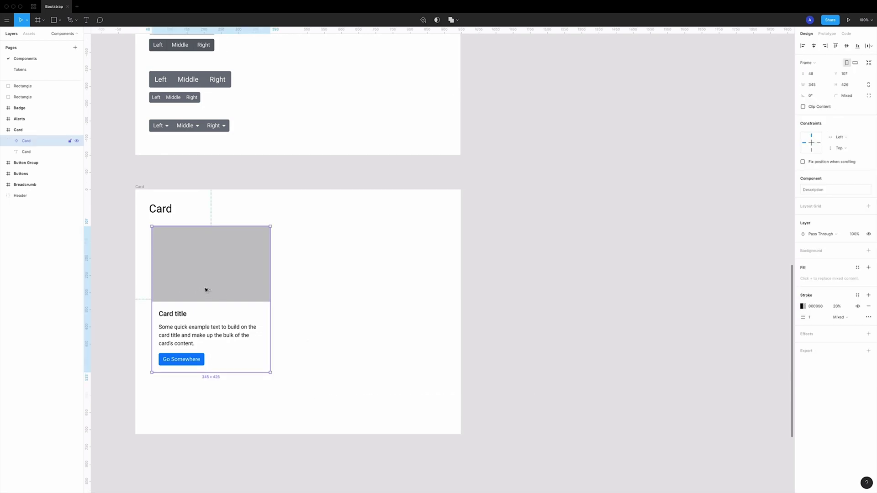
{"action": "left_click_drag", "start_coordinate": [205, 289], "coordinate": [607, 286]}
{"action": "left_click", "coordinate": [482, 213]}
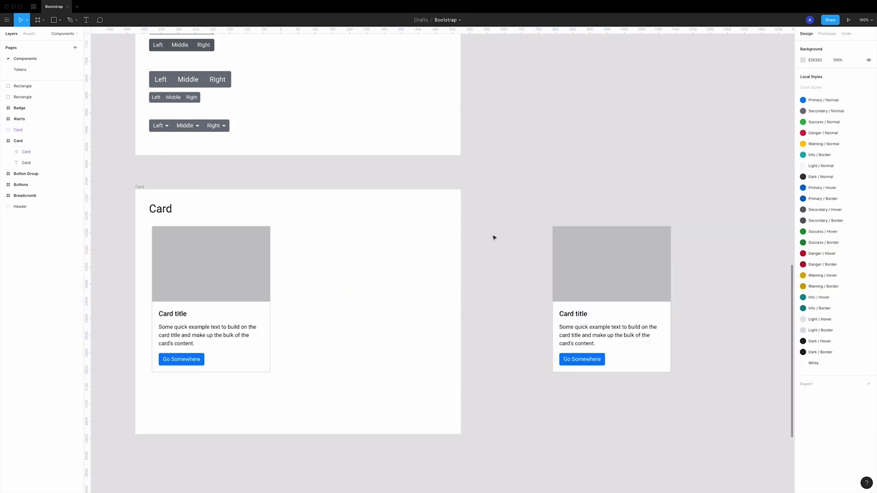
Add three more evenly spaced card copies with another Alt-drag and Ctrl+D twice.
{"action": "scroll", "coordinate": [466, 298], "scroll_direction": "right", "scroll_amount": 8}
{"action": "left_click", "coordinate": [435, 293]}
{"action": "left_click_drag", "start_coordinate": [434, 294], "coordinate": [569, 293]}
{"action": "key", "text": "super+d"}
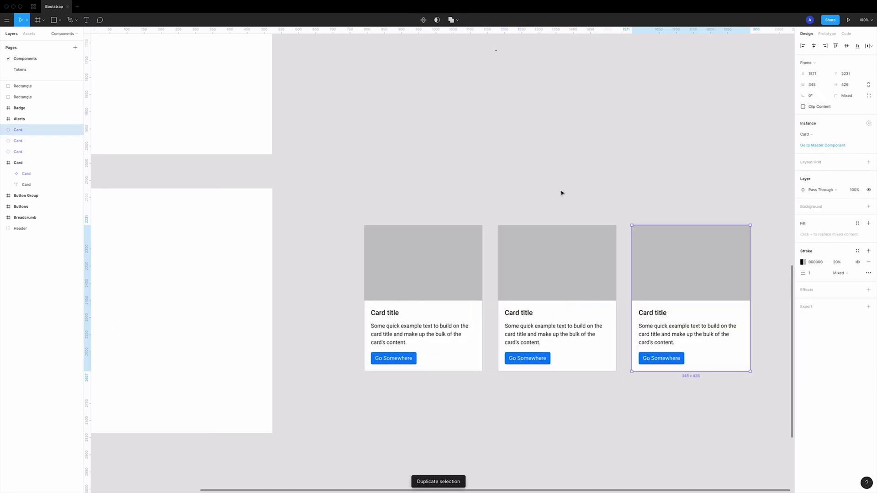
{"action": "key", "text": "super+d"}
{"action": "scroll", "coordinate": [561, 192], "scroll_direction": "down", "scroll_amount": 2}
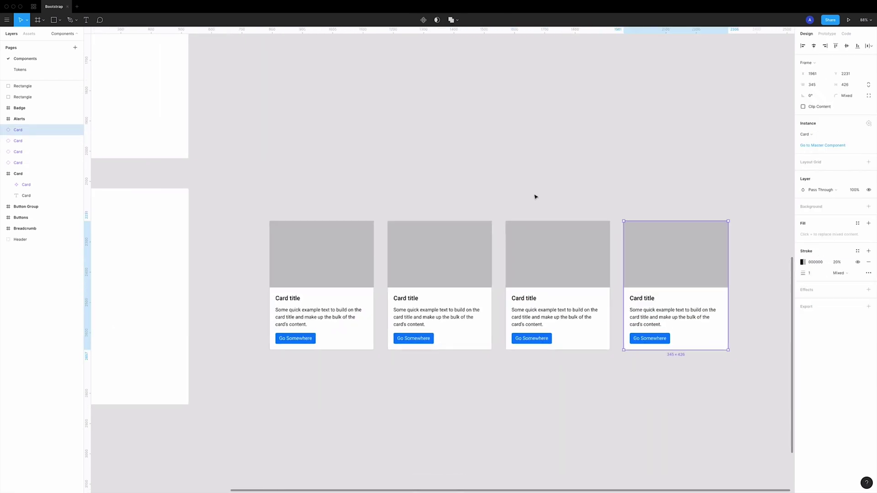
{"action": "scroll", "coordinate": [527, 178], "scroll_direction": "down", "scroll_amount": 2}
{"action": "scroll", "coordinate": [527, 178], "scroll_direction": "right", "scroll_amount": 1}
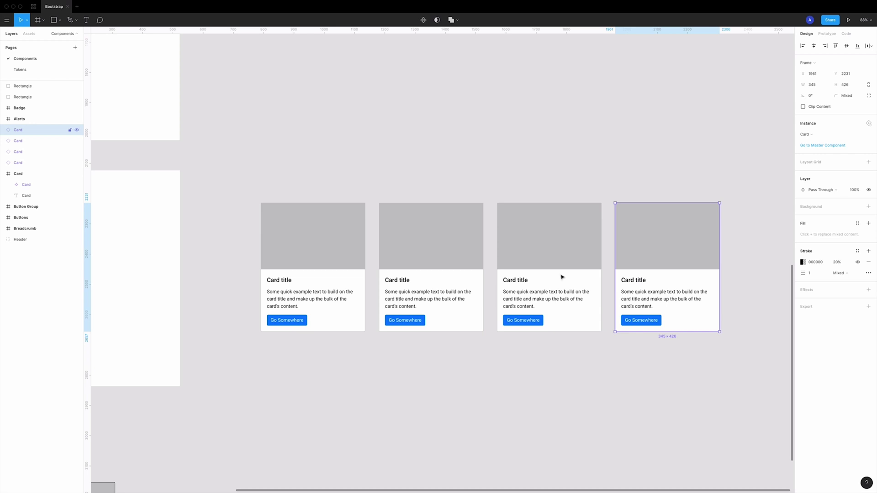
{"action": "left_click", "coordinate": [340, 176]}
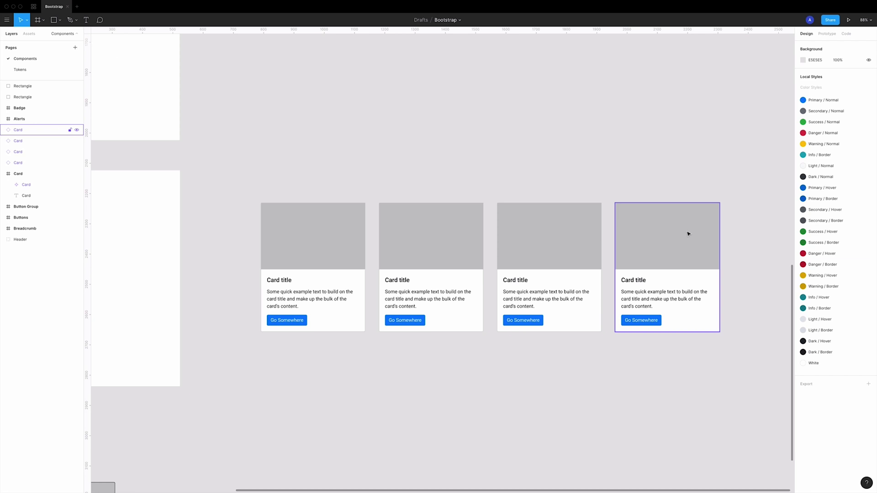
Load four portrait photos from Downloads with the Place Image tool.
{"action": "key", "text": "r"}
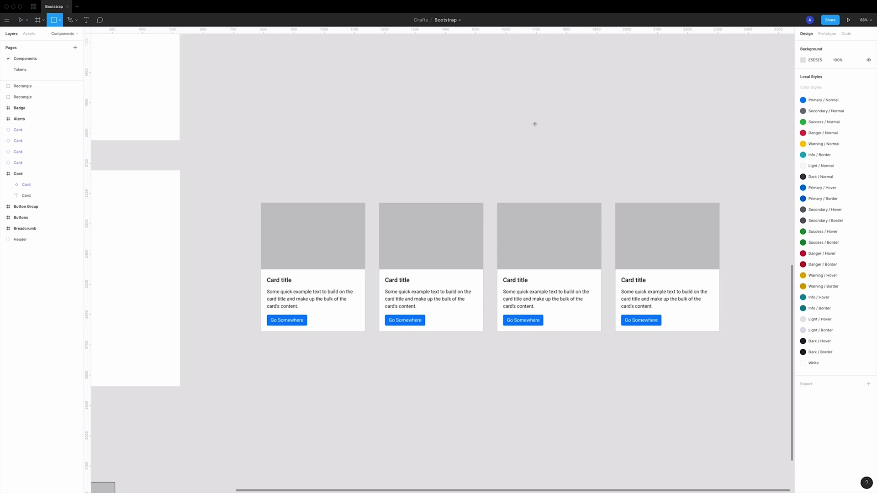
{"action": "left_click", "coordinate": [60, 21]}
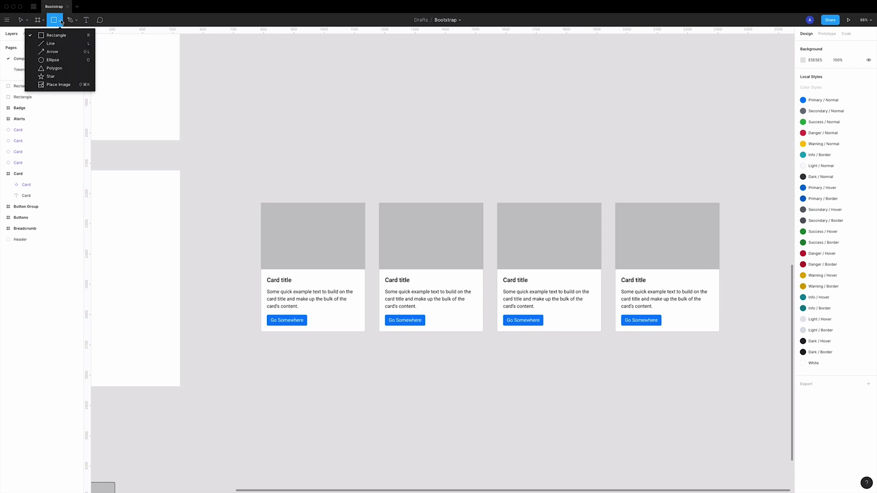
{"action": "left_click", "coordinate": [64, 84]}
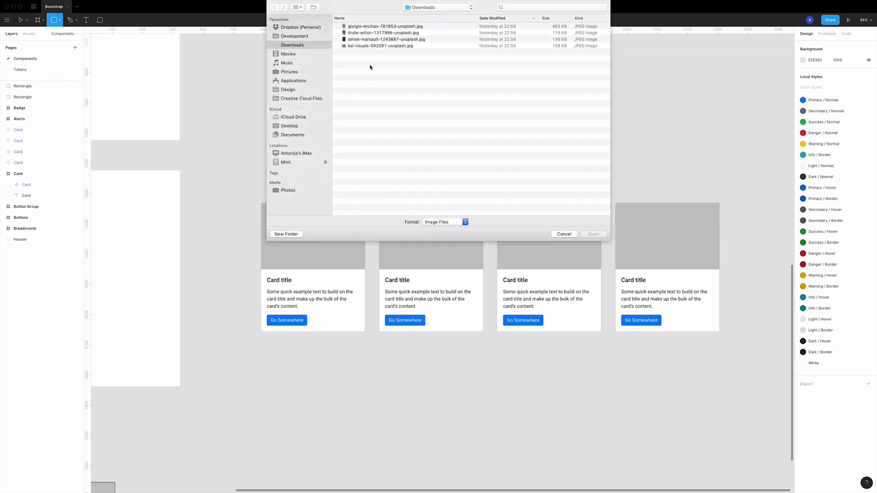
{"action": "left_click_drag", "start_coordinate": [376, 52], "coordinate": [381, 27]}
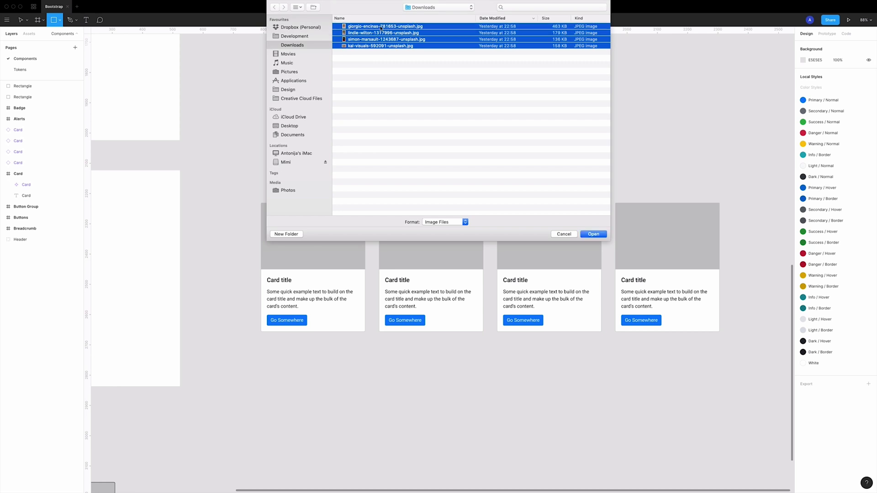
{"action": "left_click", "coordinate": [596, 234]}
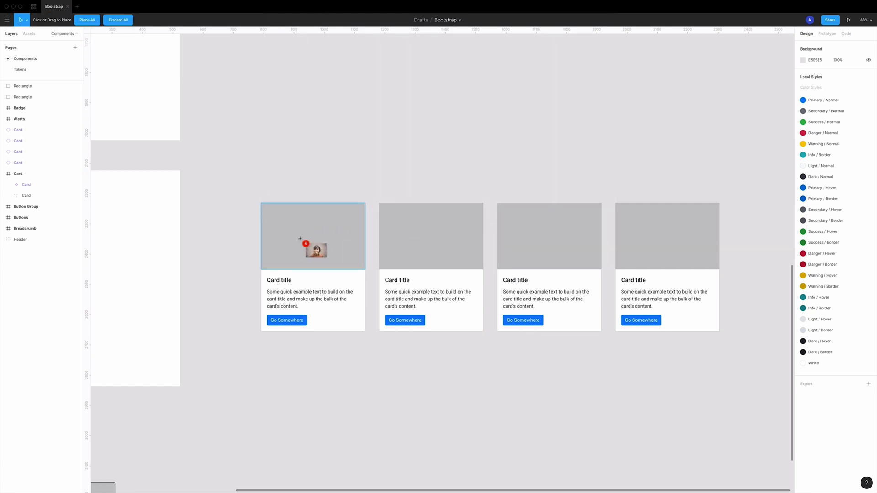
Drop one photo into each of the four cards' image areas, then select all four cards.
{"action": "left_click", "coordinate": [334, 236]}
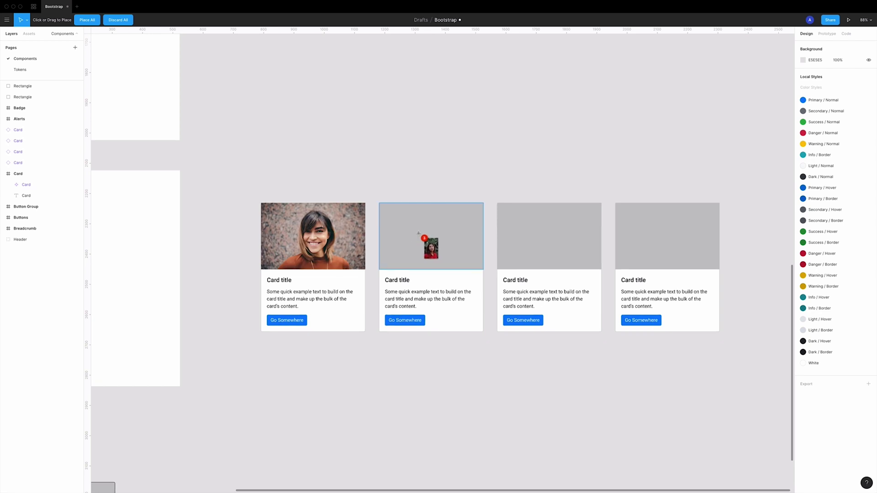
{"action": "left_click", "coordinate": [419, 234]}
{"action": "left_click", "coordinate": [516, 232]}
{"action": "left_click", "coordinate": [662, 234]}
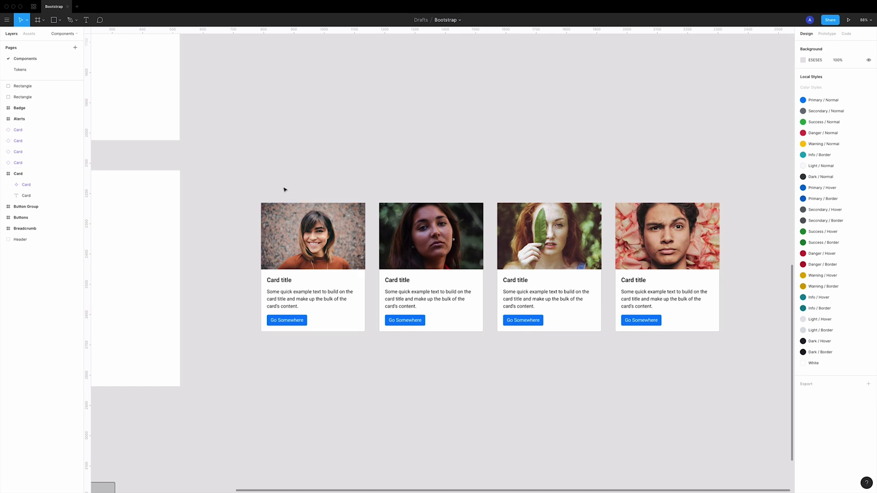
{"action": "left_click_drag", "start_coordinate": [258, 158], "coordinate": [626, 386]}
Delete the four photo cards and move the view back to the Buttons frame.
{"action": "scroll", "coordinate": [626, 385], "scroll_direction": "right", "scroll_amount": 3}
{"action": "key", "text": "Delete"}
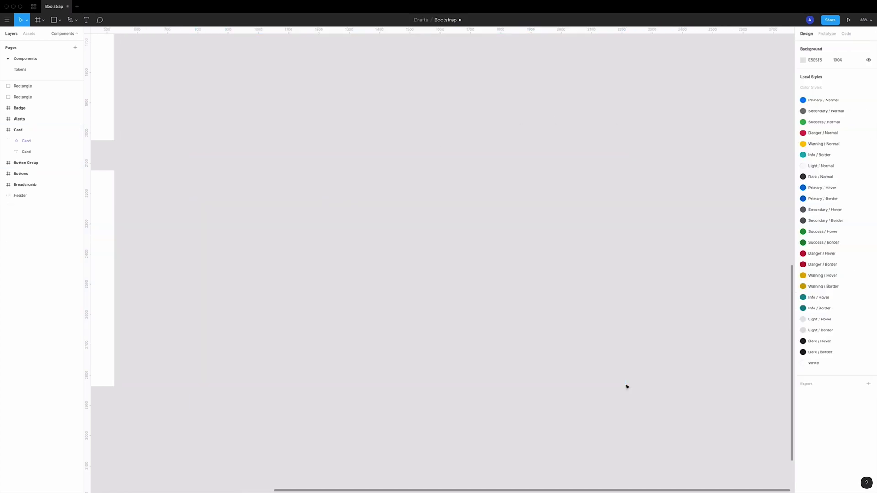
{"action": "scroll", "coordinate": [573, 307], "scroll_direction": "left", "scroll_amount": 5}
{"action": "scroll", "coordinate": [574, 307], "scroll_direction": "up", "scroll_amount": 2}
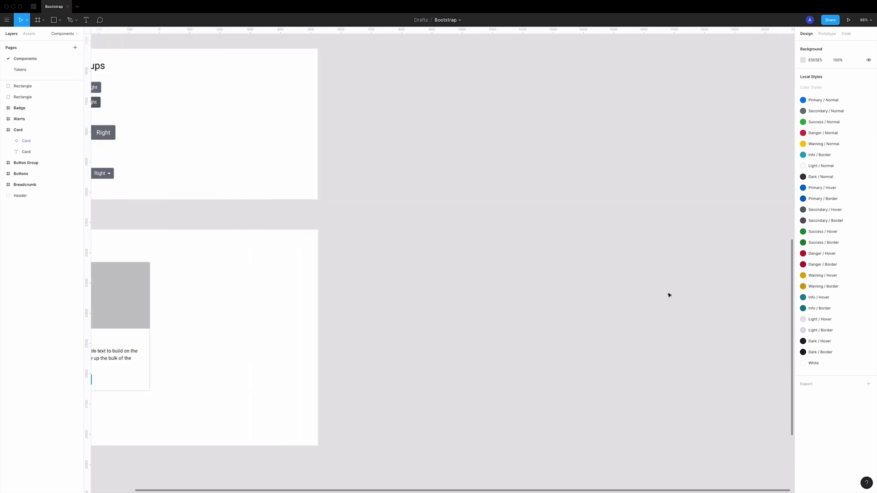
{"action": "scroll", "coordinate": [564, 272], "scroll_direction": "down", "scroll_amount": 2}
{"action": "scroll", "coordinate": [489, 221], "scroll_direction": "up", "scroll_amount": 5}
{"action": "scroll", "coordinate": [557, 278], "scroll_direction": "left", "scroll_amount": 4}
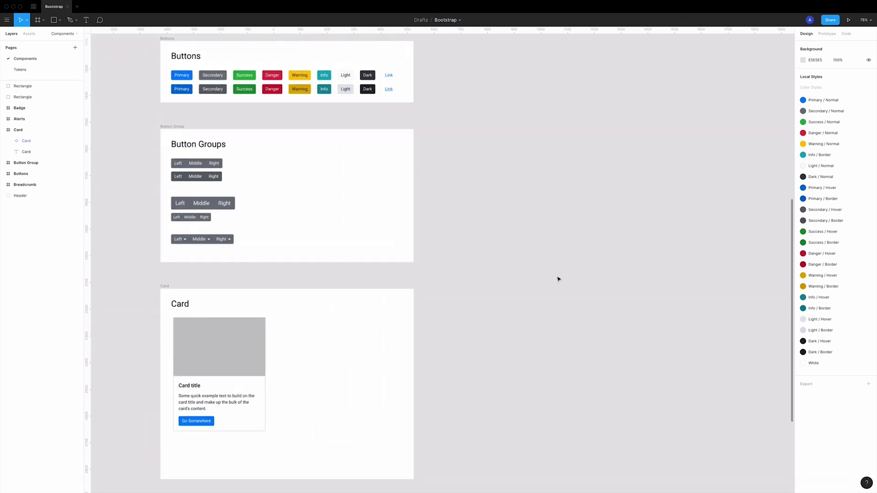
{"action": "scroll", "coordinate": [575, 246], "scroll_direction": "up", "scroll_amount": 4}
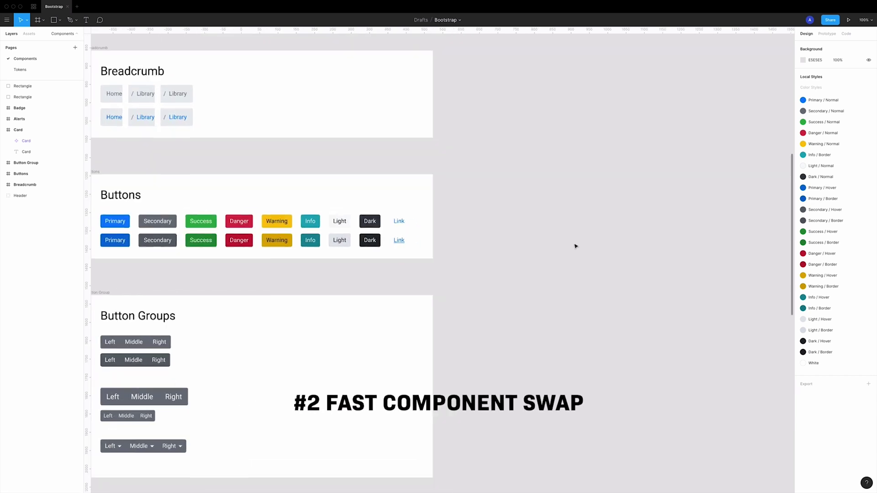
Drag Primary and Success button instances from Assets beside the Buttons frame, stacking Success over Primary.
{"action": "left_click", "coordinate": [29, 35]}
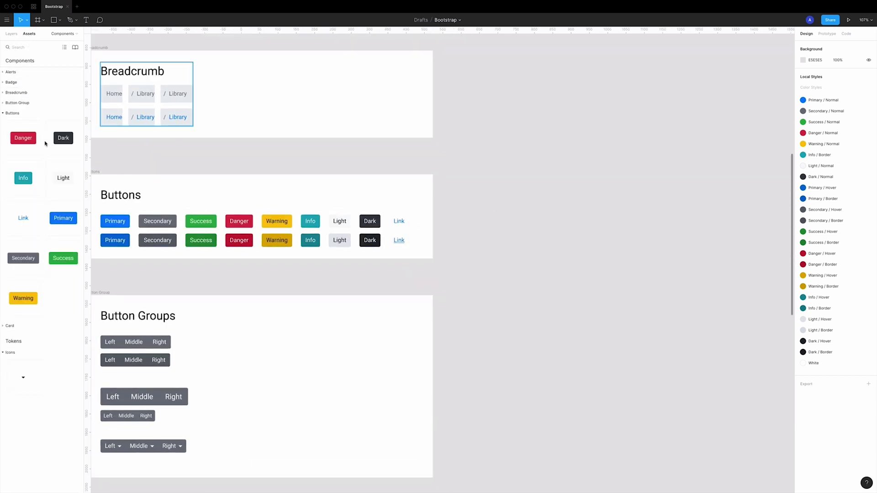
{"action": "left_click_drag", "start_coordinate": [63, 217], "coordinate": [620, 216]}
{"action": "left_click", "coordinate": [615, 181]}
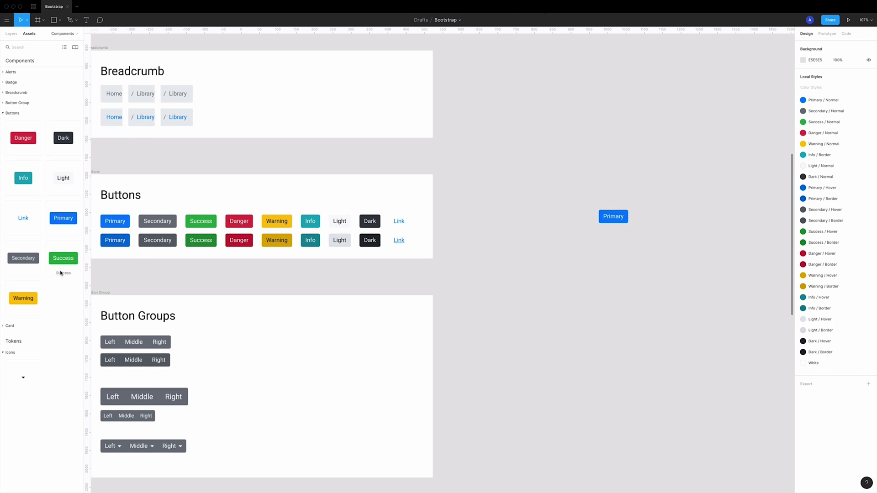
{"action": "left_click_drag", "start_coordinate": [69, 259], "coordinate": [599, 247]}
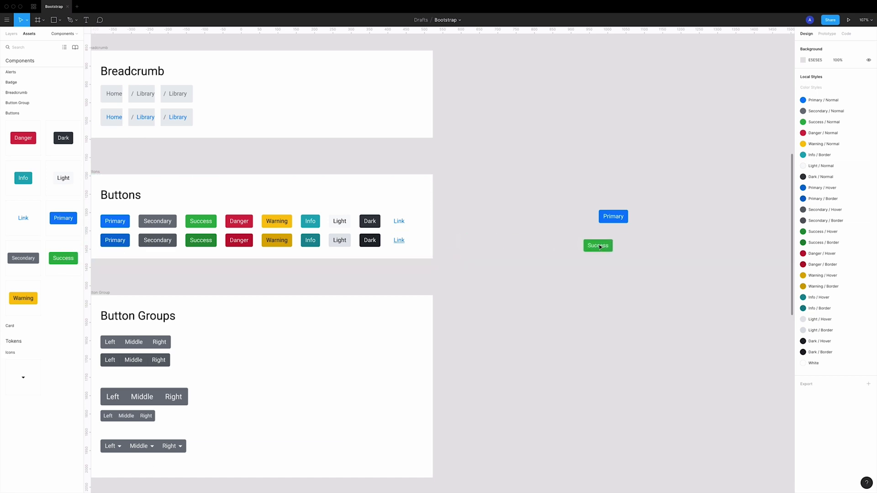
{"action": "left_click_drag", "start_coordinate": [599, 247], "coordinate": [623, 226]}
{"action": "left_click", "coordinate": [632, 241]}
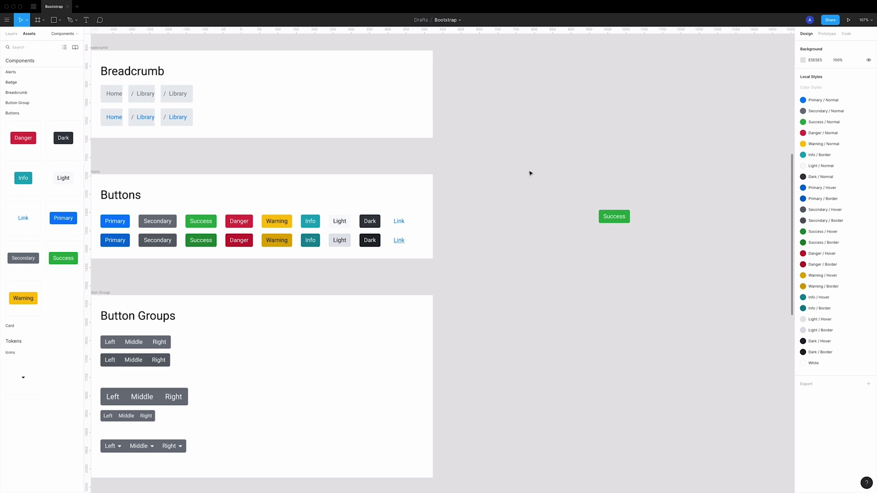
{"action": "left_click_drag", "start_coordinate": [531, 170], "coordinate": [686, 307]}
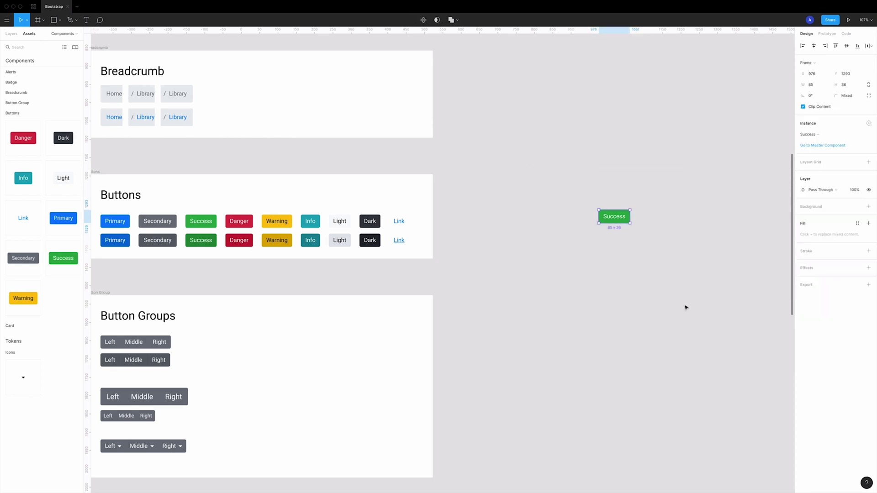
{"action": "left_click", "coordinate": [686, 308]}
{"action": "right_click", "coordinate": [619, 219]}
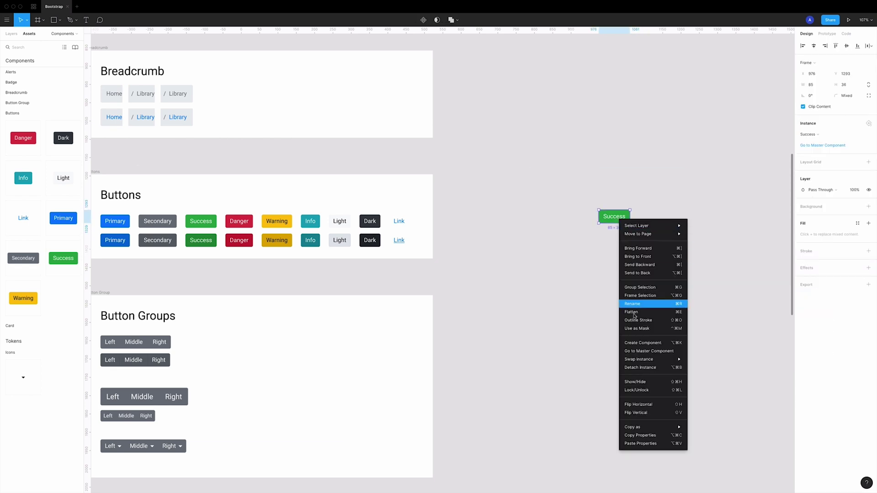
{"action": "mouse_move", "coordinate": [638, 358]}
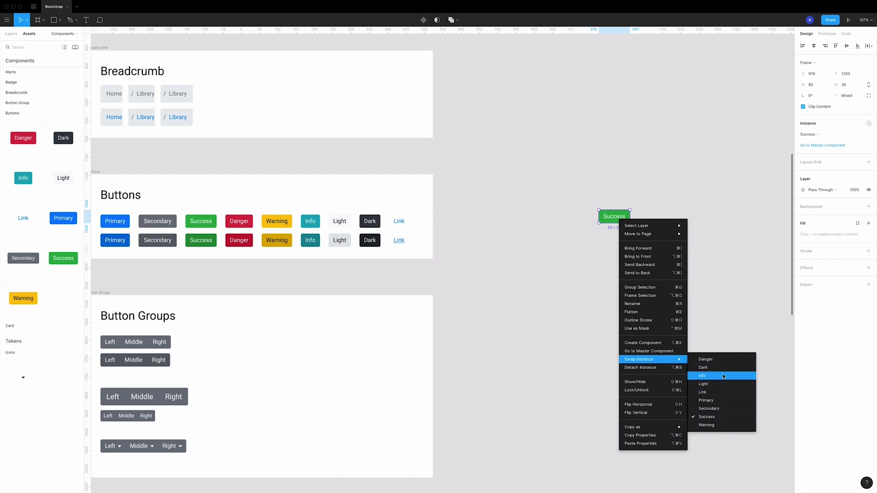
{"action": "left_click", "coordinate": [730, 276]}
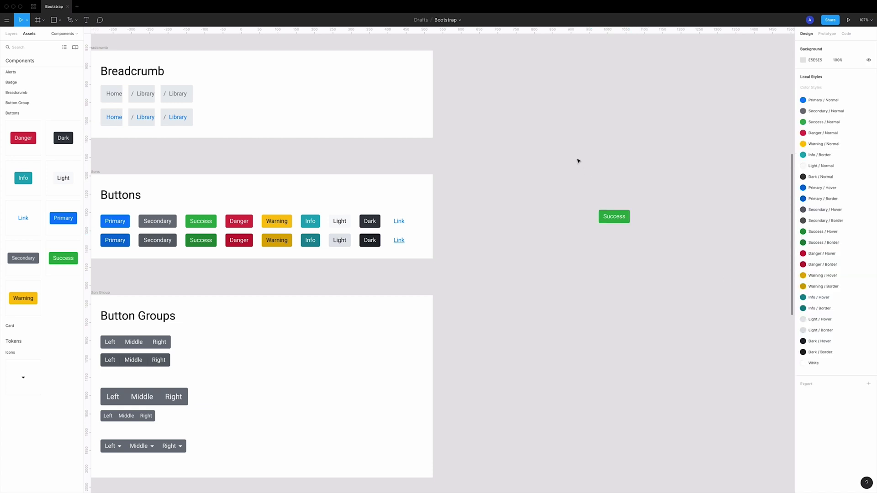
{"action": "left_click", "coordinate": [614, 217]}
Copy the light-blue square's properties and paste them onto the grey square to share its drop shadow.
{"action": "left_click", "coordinate": [678, 316]}
{"action": "scroll", "coordinate": [671, 313], "scroll_direction": "down", "scroll_amount": 1}
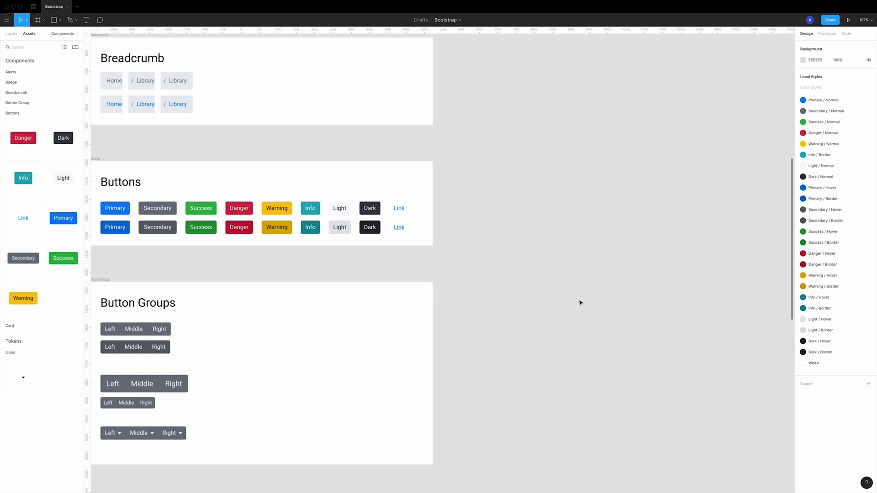
{"action": "left_click_drag", "start_coordinate": [578, 303], "coordinate": [645, 314]}
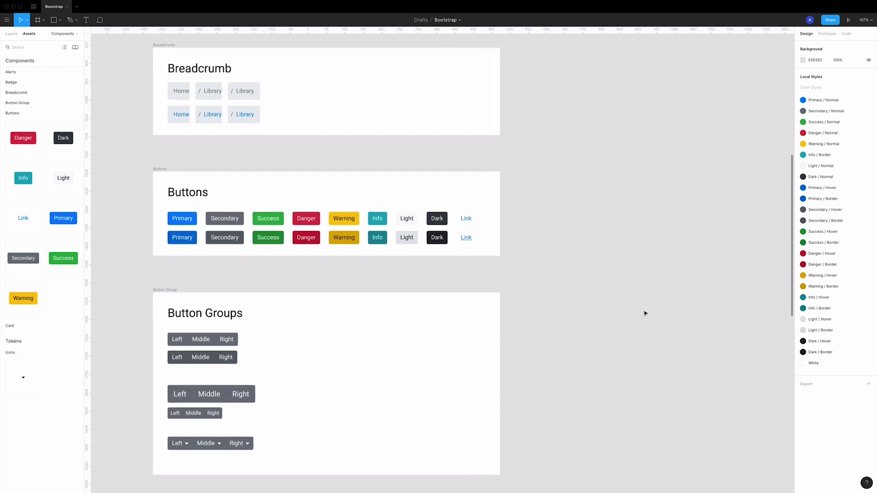
{"action": "left_click_drag", "start_coordinate": [550, 464], "coordinate": [617, 34]}
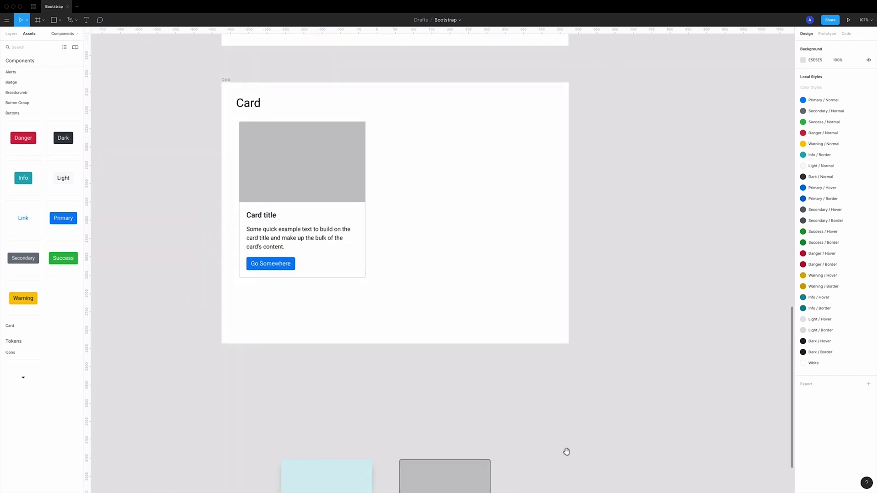
{"action": "left_click_drag", "start_coordinate": [566, 452], "coordinate": [621, 227]}
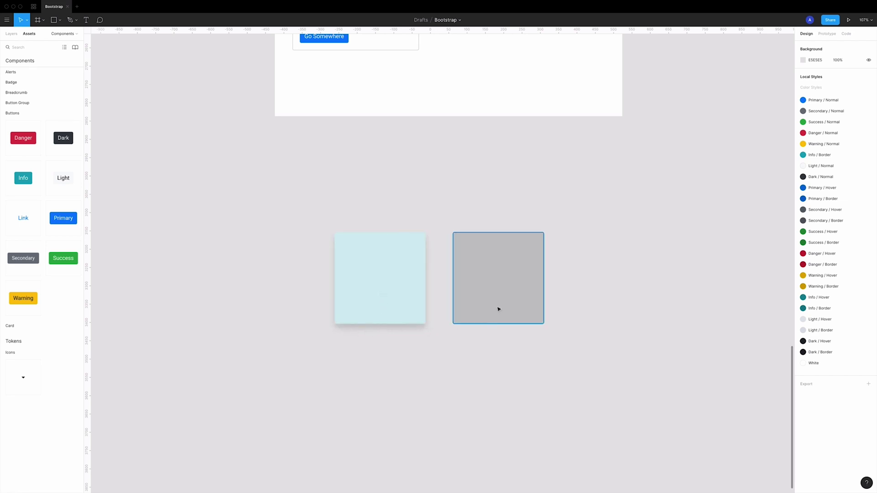
{"action": "left_click", "coordinate": [402, 299]}
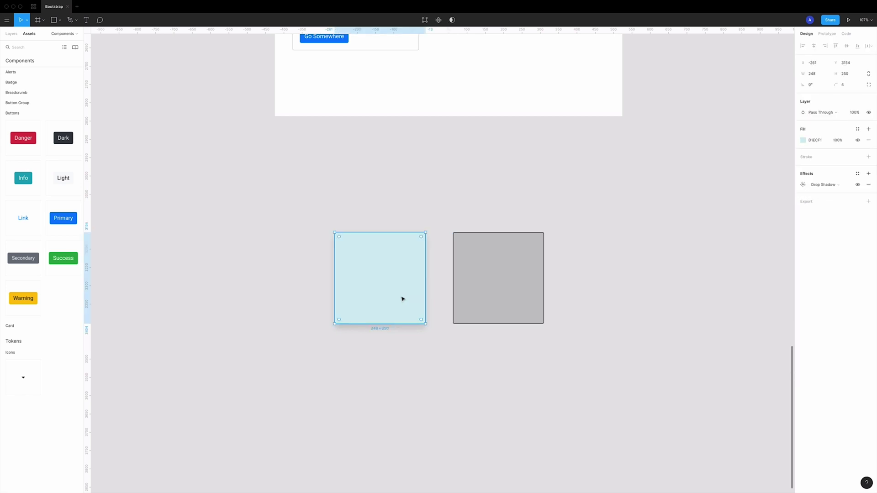
{"action": "left_click", "coordinate": [480, 280]}
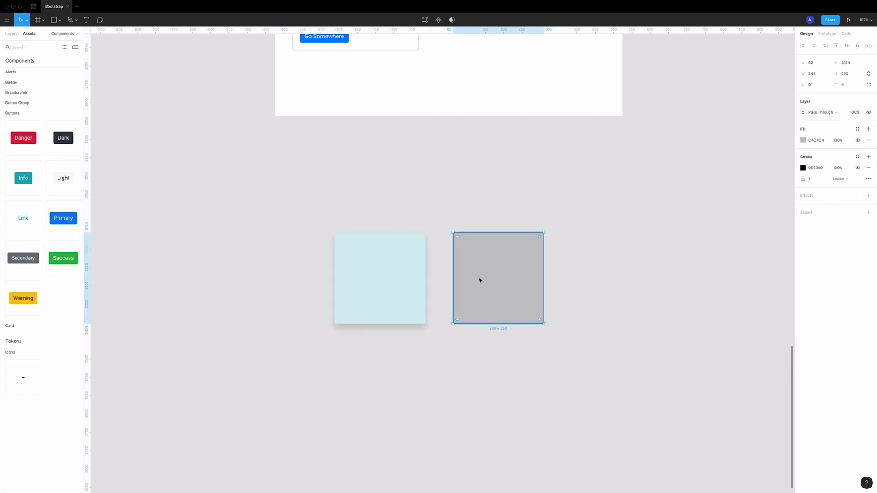
{"action": "left_click", "coordinate": [687, 359]}
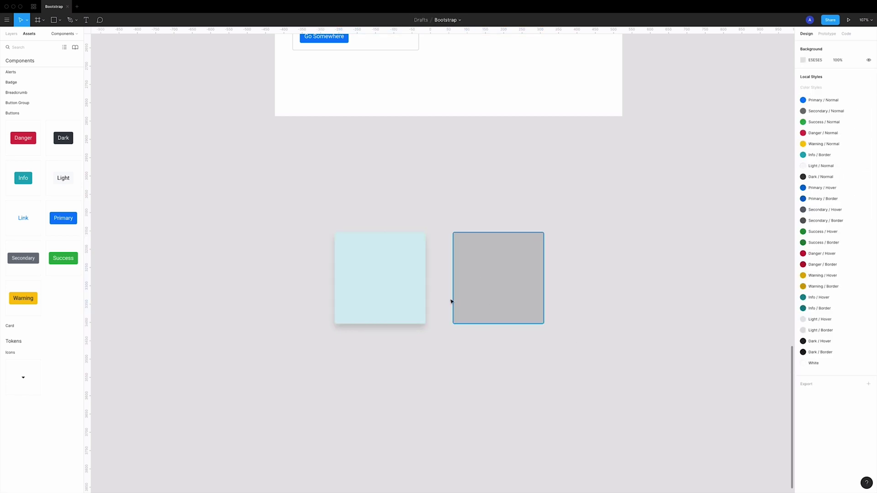
{"action": "left_click", "coordinate": [403, 301]}
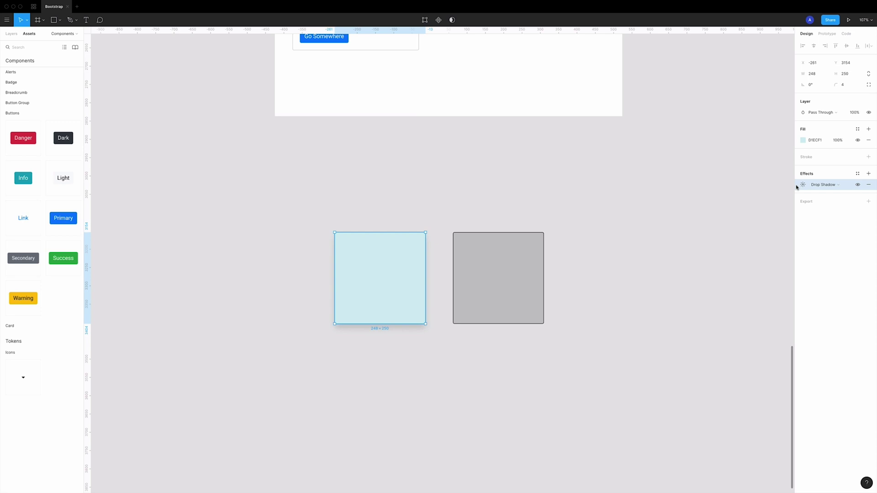
{"action": "left_click", "coordinate": [489, 293]}
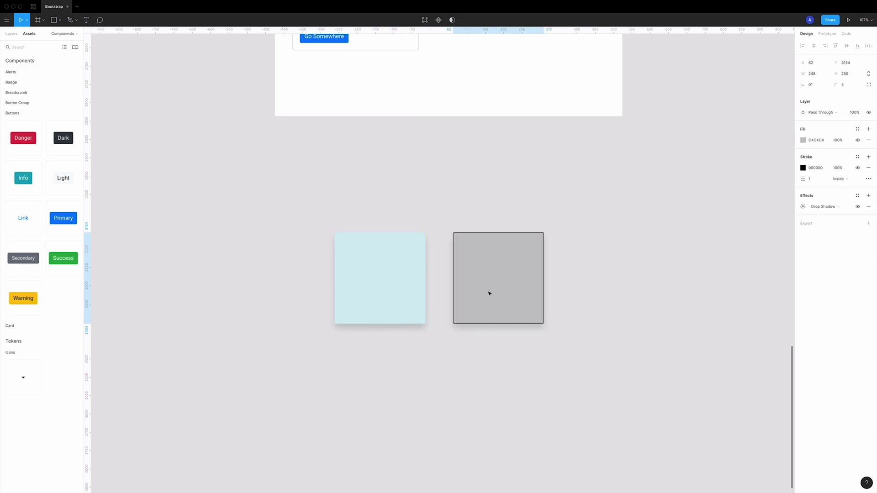
{"action": "left_click", "coordinate": [662, 297]}
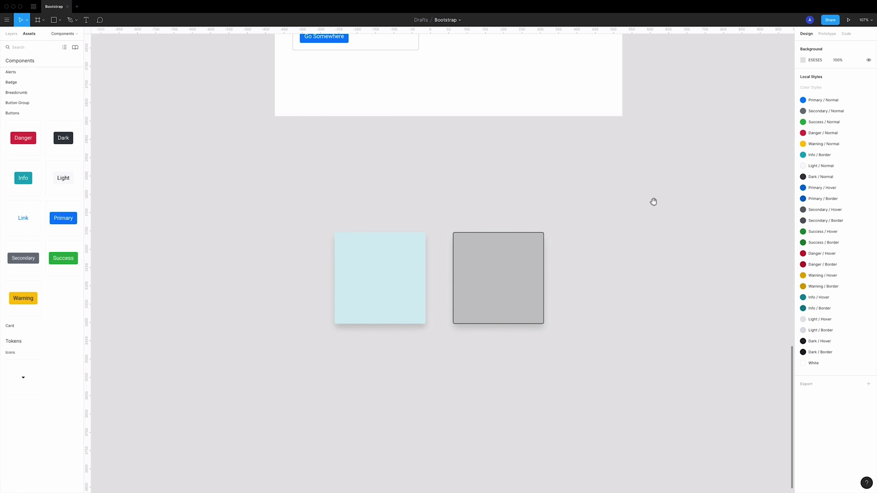
Marquee-select the light-blue and grey squares and delete them.
{"action": "left_click_drag", "start_coordinate": [653, 201], "coordinate": [628, 309]}
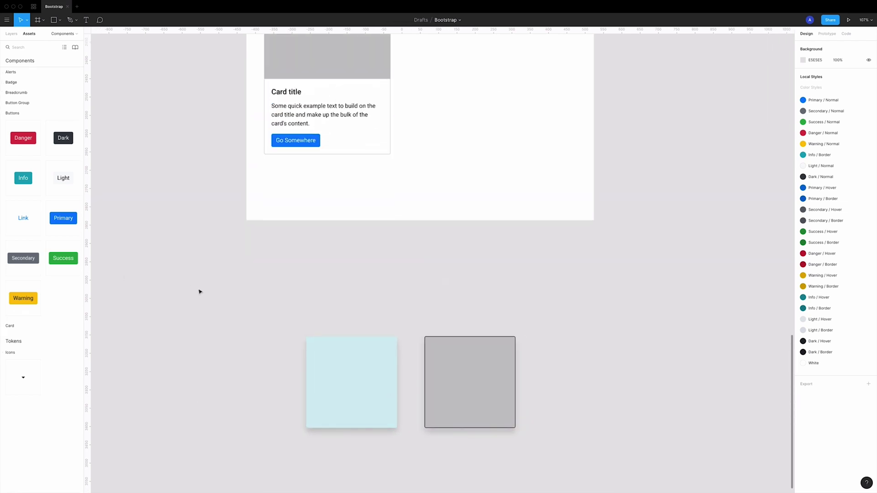
{"action": "left_click_drag", "start_coordinate": [201, 288], "coordinate": [710, 481]}
{"action": "key", "text": "Delete"}
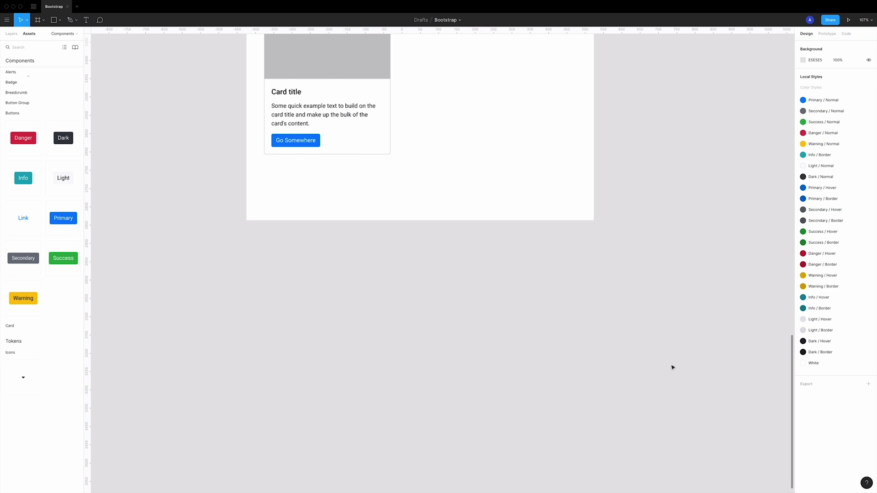
Copy the Card title text layer and paste it onto empty canvas below the Card frame.
{"action": "left_click_drag", "start_coordinate": [682, 263], "coordinate": [681, 424]}
{"action": "left_click_drag", "start_coordinate": [681, 231], "coordinate": [619, 93]}
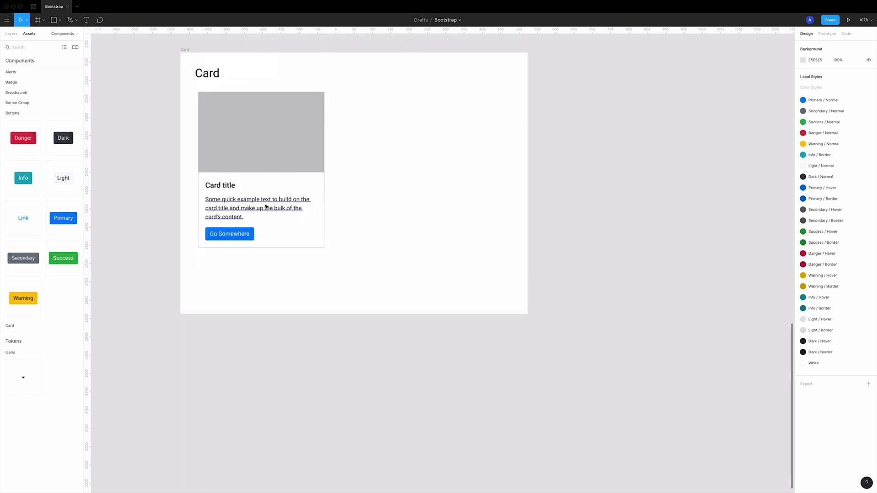
{"action": "left_click", "coordinate": [232, 186]}
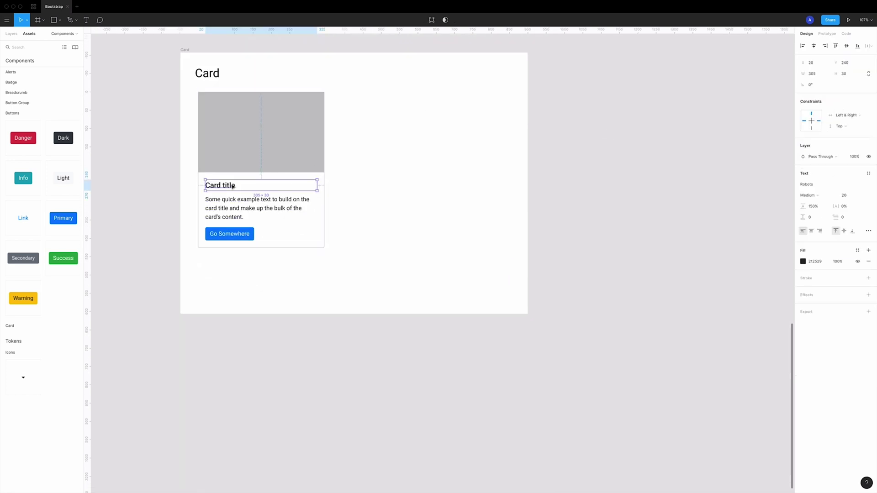
{"action": "left_click", "coordinate": [713, 421]}
{"action": "scroll", "coordinate": [448, 434], "scroll_direction": "down", "scroll_amount": 5}
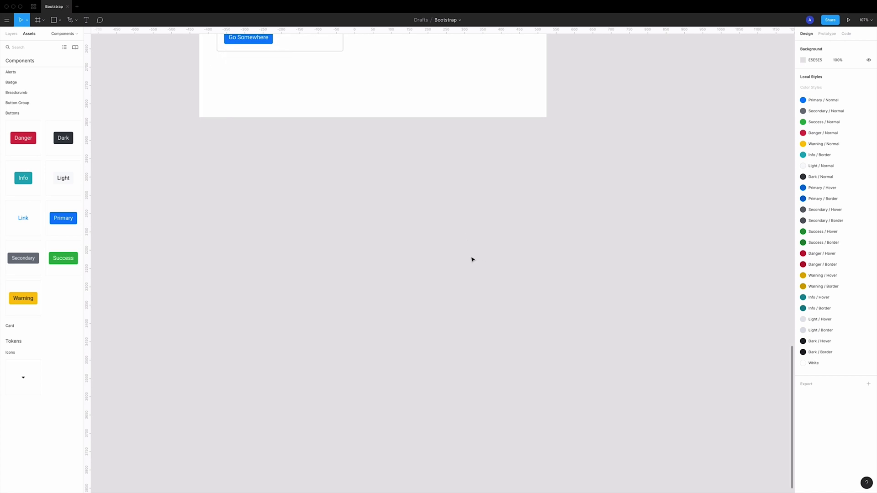
{"action": "key", "text": "super+v"}
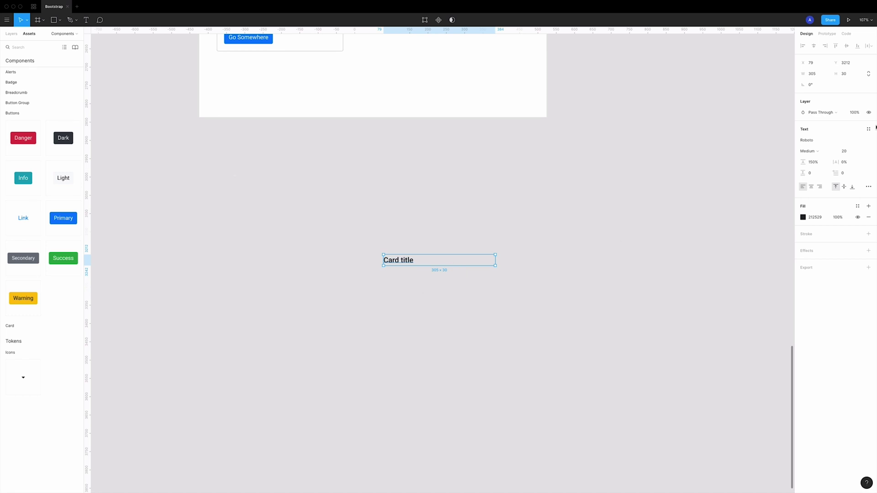
Try Grow Horizontally in the Advanced Type options, then undo it.
{"action": "left_click", "coordinate": [868, 186]}
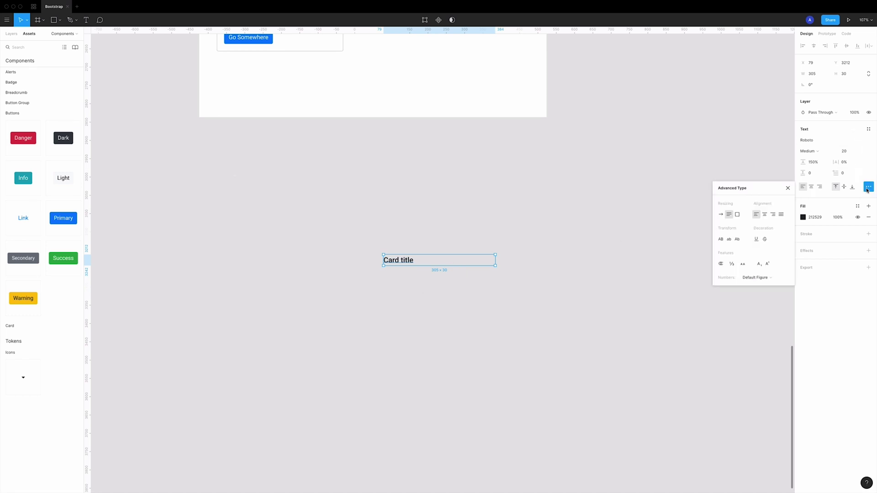
{"action": "left_click", "coordinate": [721, 215]}
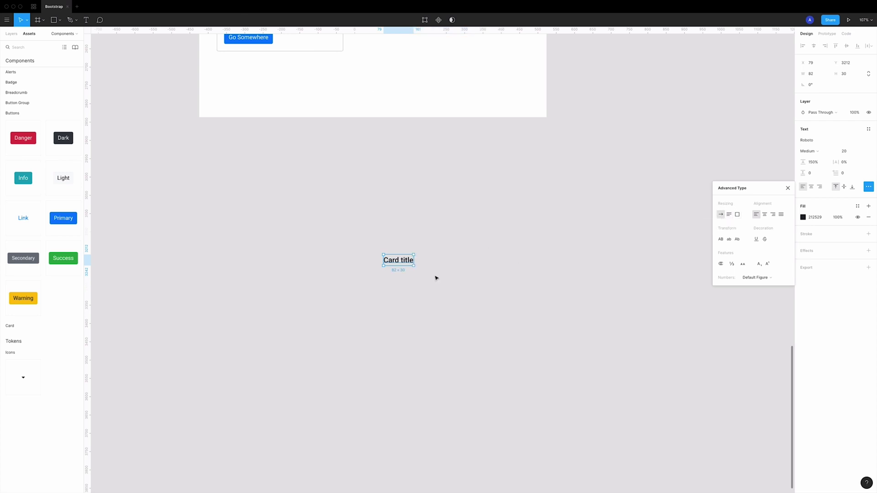
{"action": "key", "text": "super+z"}
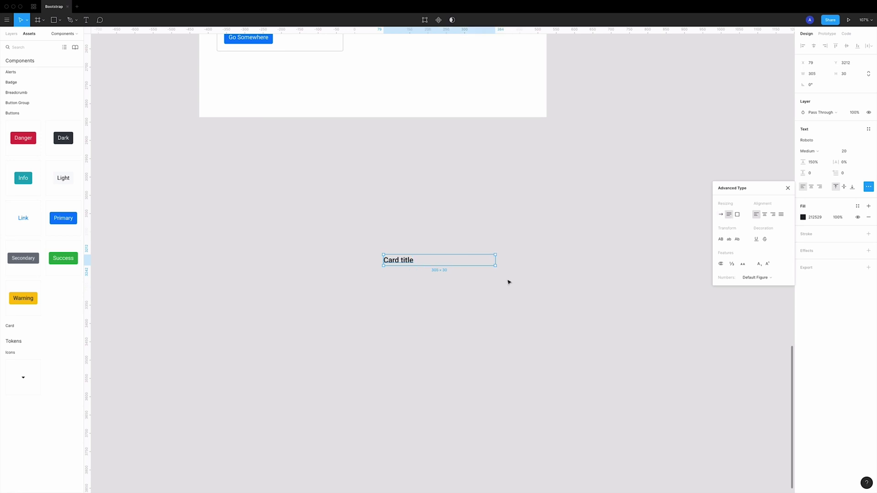
{"action": "left_click", "coordinate": [787, 189]}
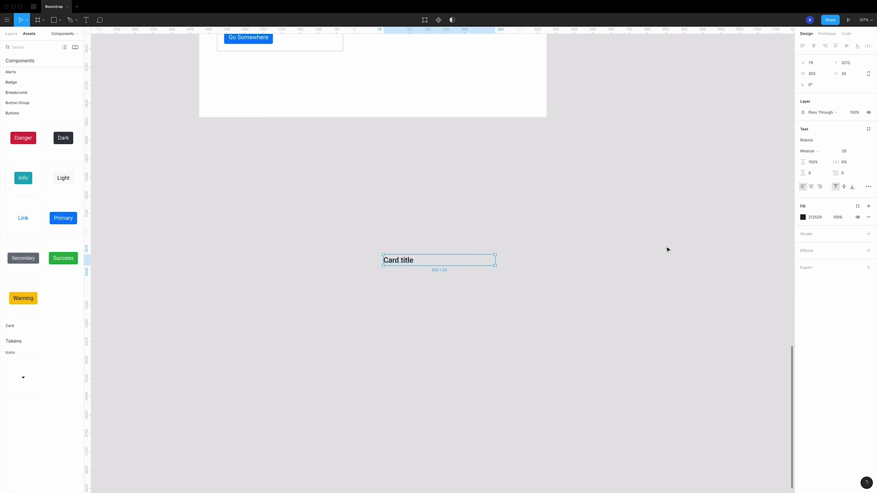
Shrink the Card title box to its 82 px text width, then delete the copy.
{"action": "double_click", "coordinate": [495, 261]}
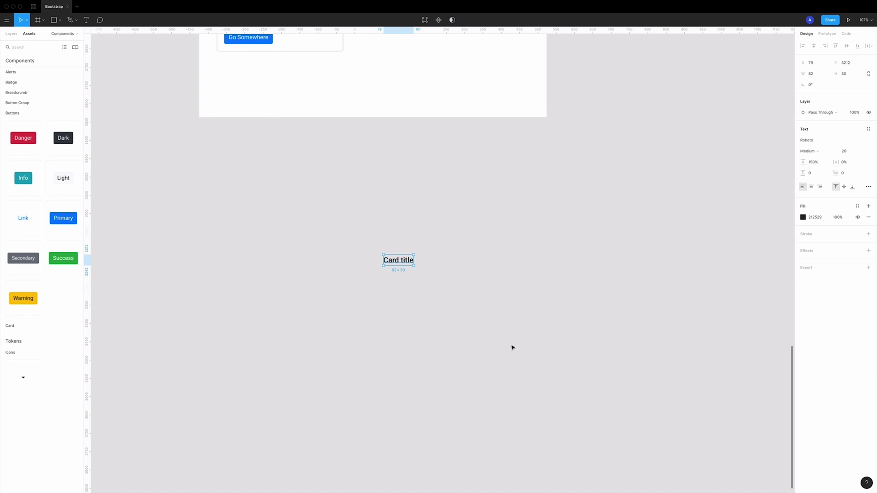
{"action": "left_click", "coordinate": [383, 235]}
{"action": "key", "text": "Delete"}
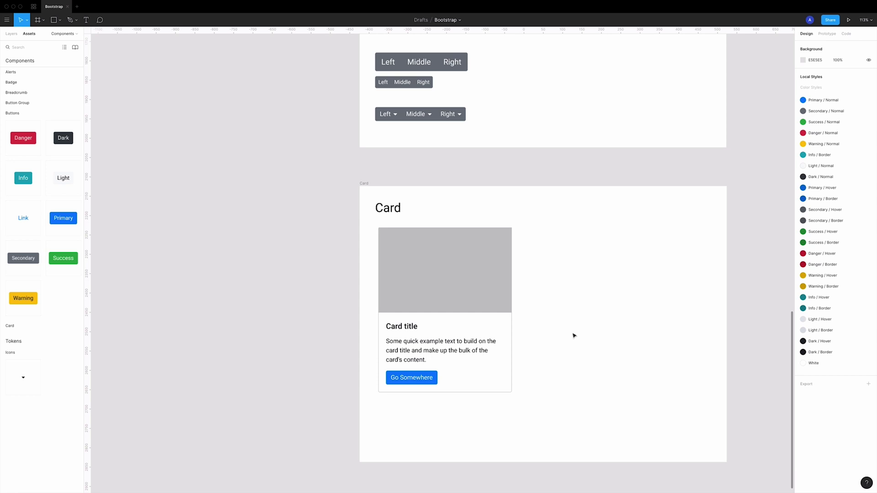
{"action": "left_click", "coordinate": [451, 351], "text": "super"}
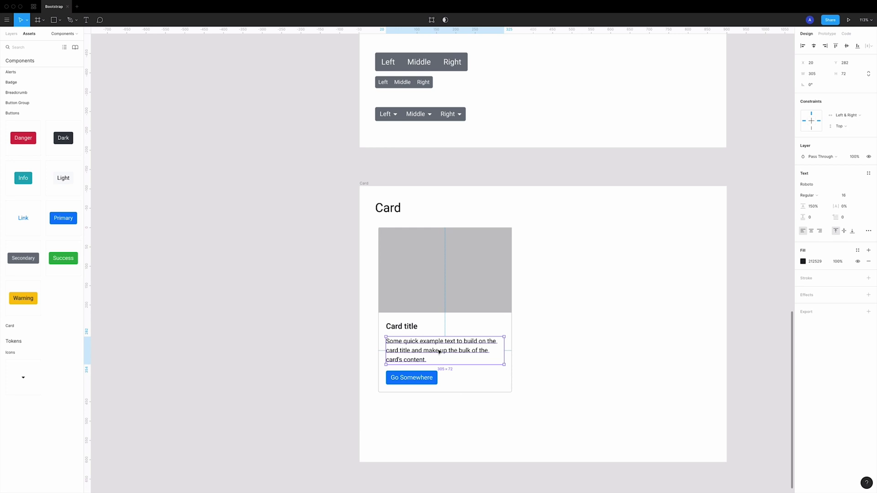
{"action": "left_click", "coordinate": [7, 21]}
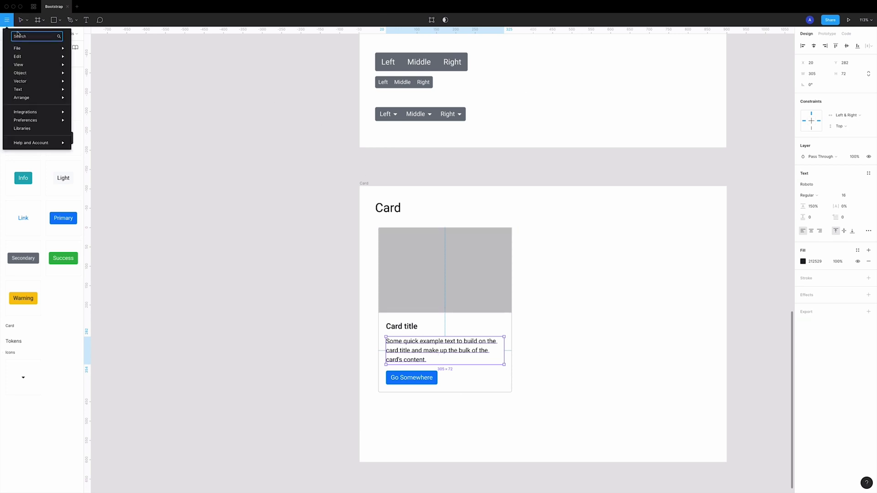
{"action": "type", "text": "Select All"}
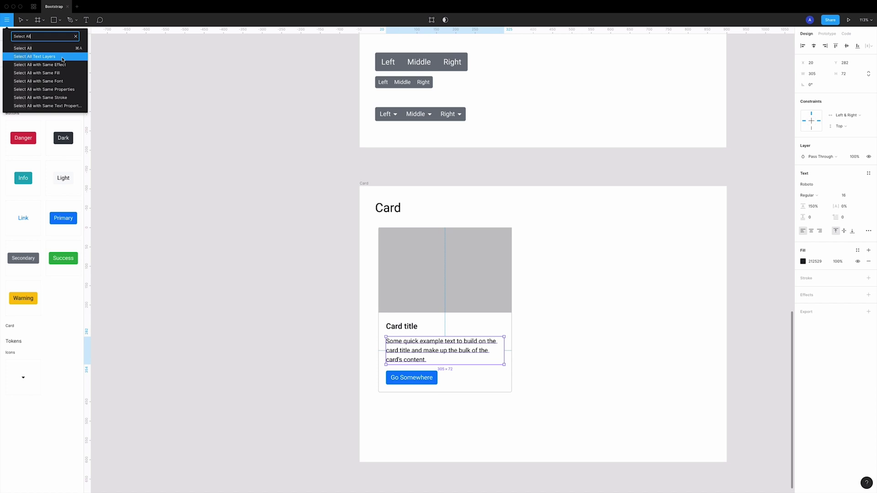
{"action": "left_click", "coordinate": [63, 58]}
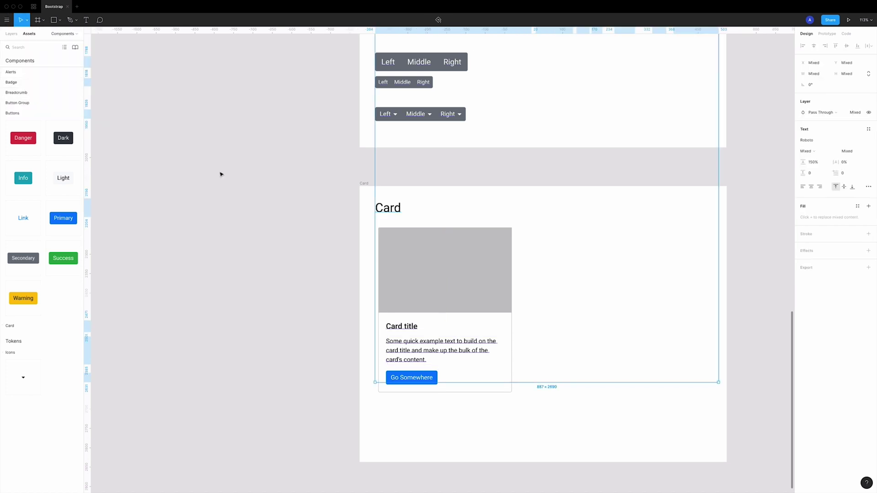
{"action": "left_click", "coordinate": [868, 186]}
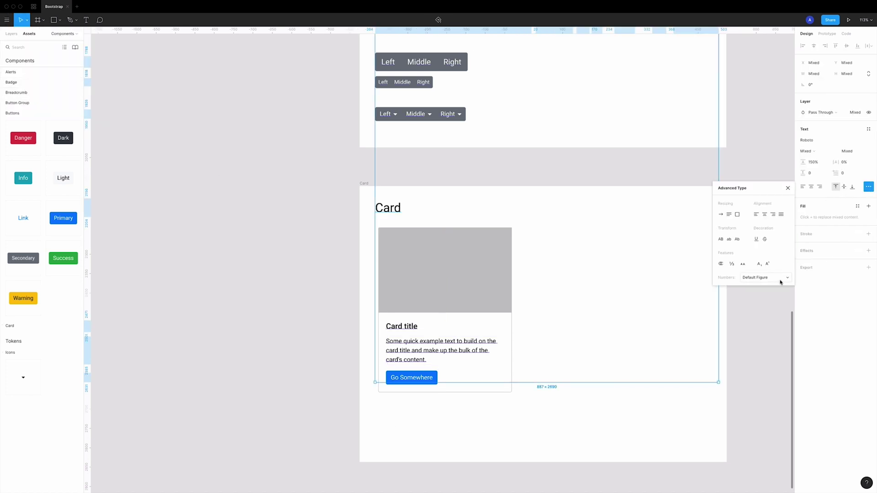
{"action": "left_click", "coordinate": [787, 187]}
{"action": "left_click", "coordinate": [752, 169]}
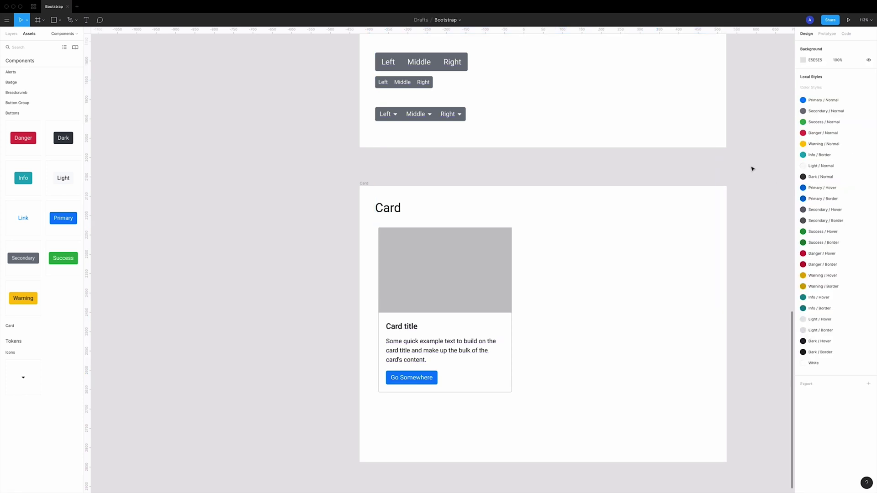
{"action": "scroll", "coordinate": [740, 163], "scroll_direction": "down", "scroll_amount": 2}
{"action": "left_click_drag", "start_coordinate": [746, 155], "coordinate": [697, 301]}
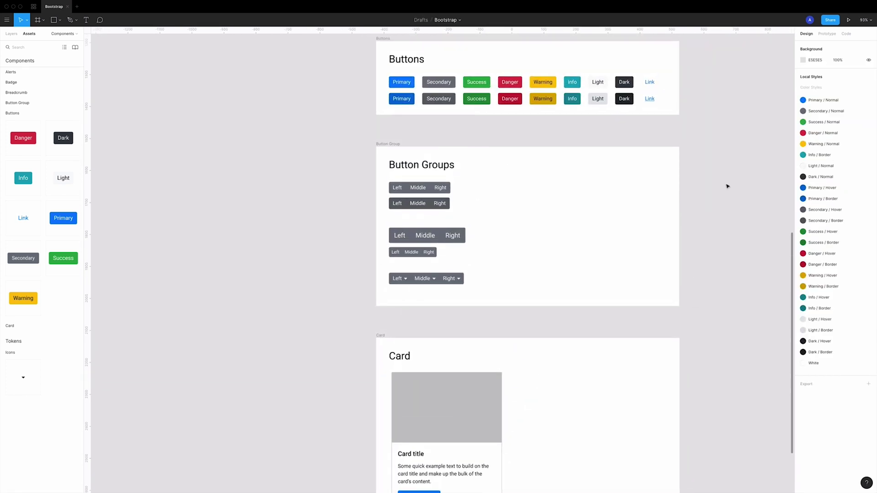
{"action": "left_click_drag", "start_coordinate": [734, 174], "coordinate": [689, 352]}
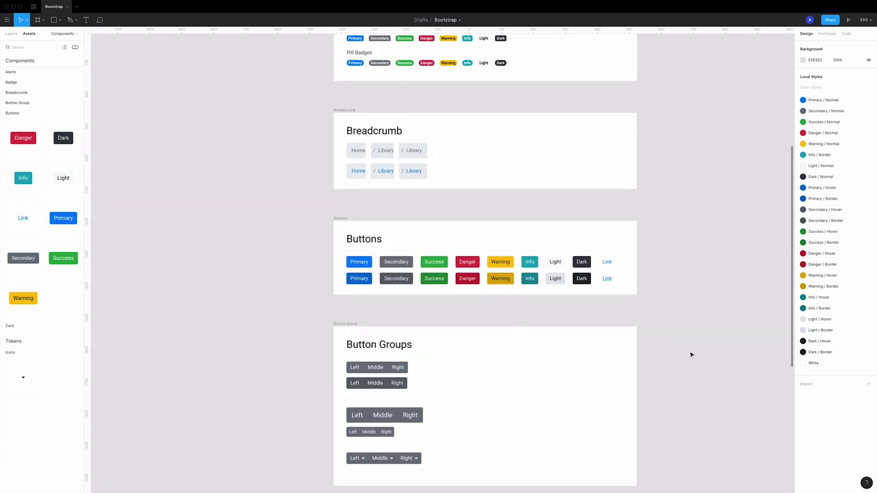
{"action": "scroll", "coordinate": [333, 112], "scroll_direction": "up", "scroll_amount": 3}
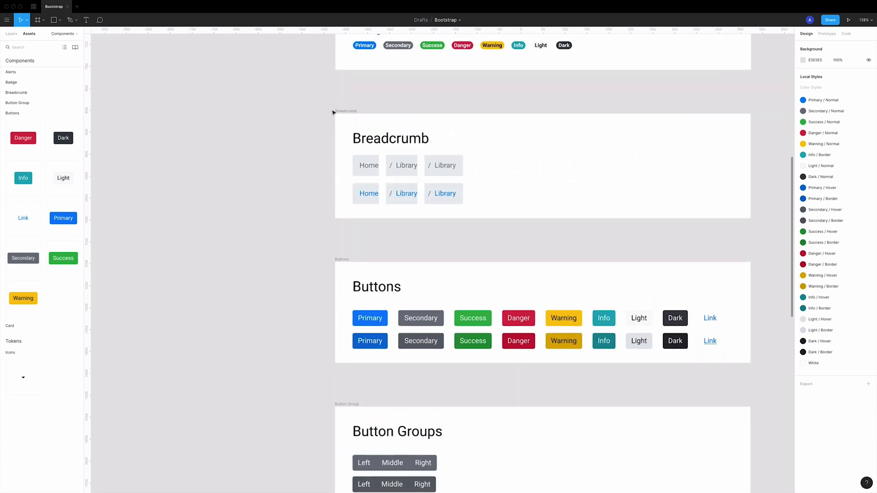
{"action": "left_click", "coordinate": [450, 168], "text": "super"}
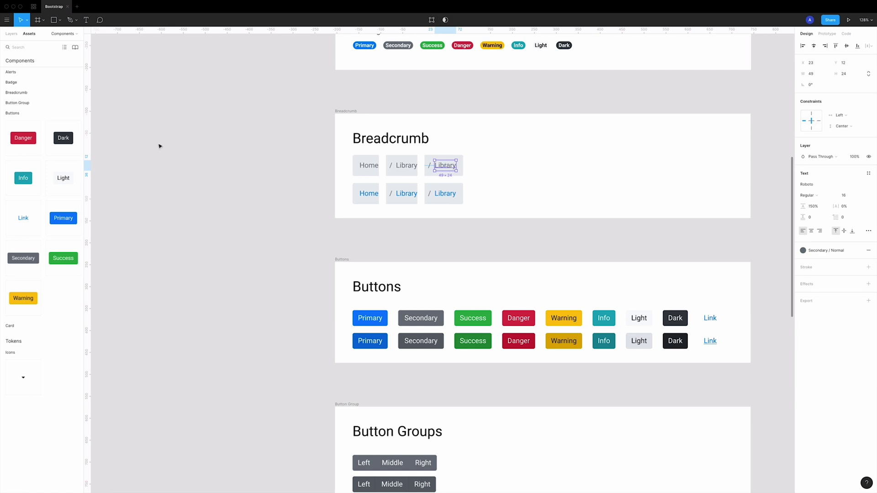
{"action": "left_click", "coordinate": [7, 20]}
{"action": "type", "text": "Sele"}
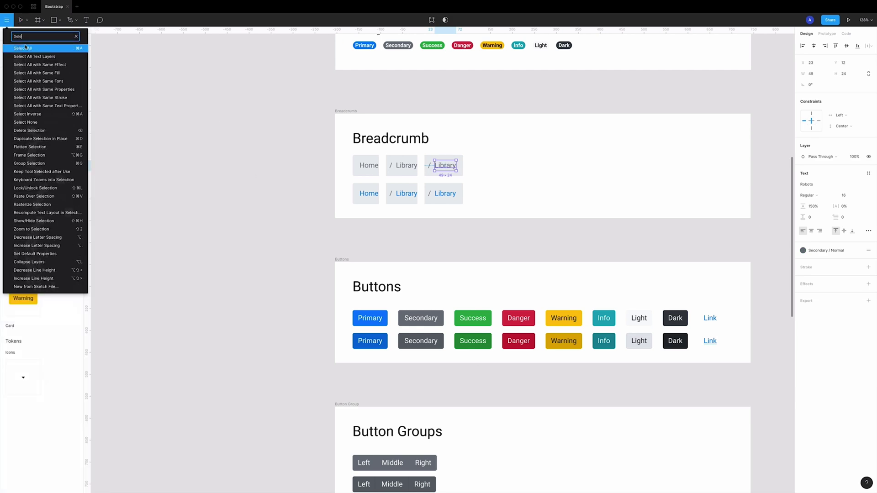
{"action": "key", "text": "BackSpace"}
{"action": "type", "text": "lect All"}
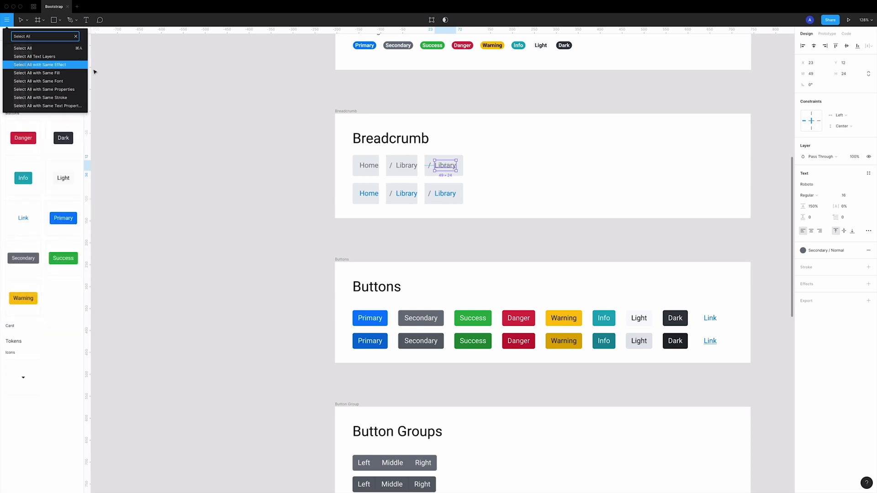
{"action": "left_click", "coordinate": [75, 90]}
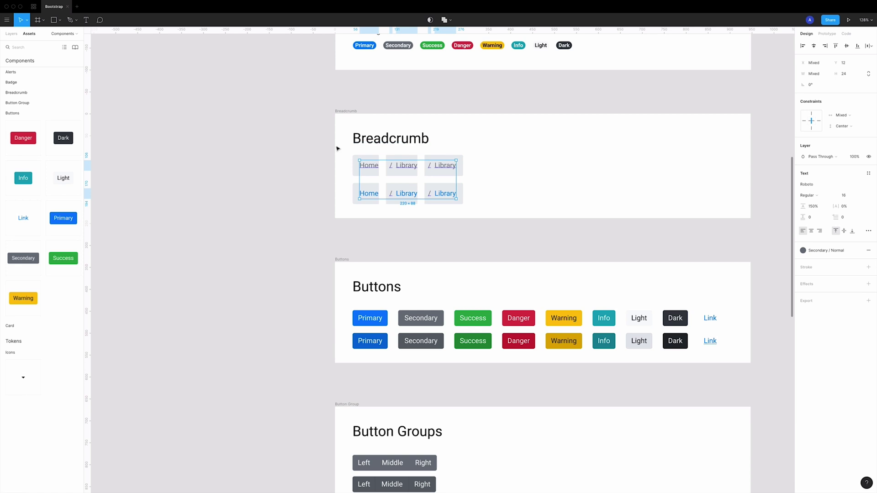
{"action": "left_click", "coordinate": [303, 144]}
{"action": "left_click_drag", "start_coordinate": [591, 151], "coordinate": [538, 230]}
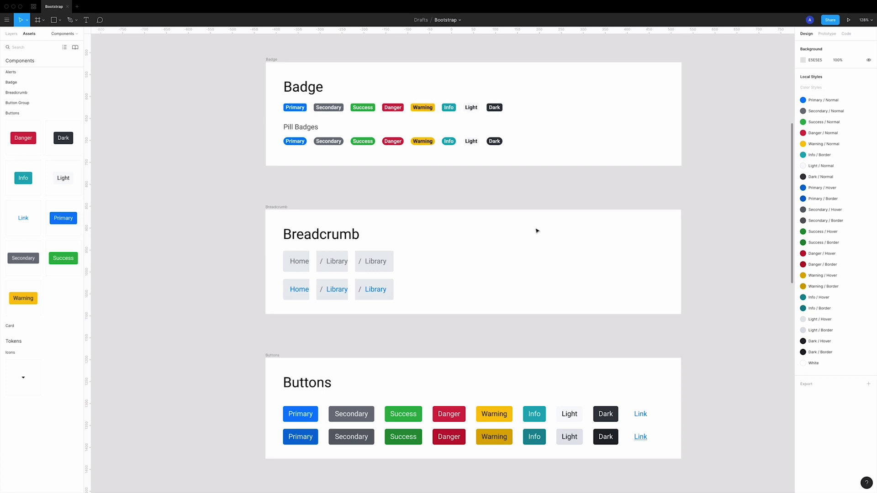
Select the Go Somewhere button inside the card, then clear the selection.
{"action": "scroll", "coordinate": [261, 383], "scroll_direction": "down", "scroll_amount": 20}
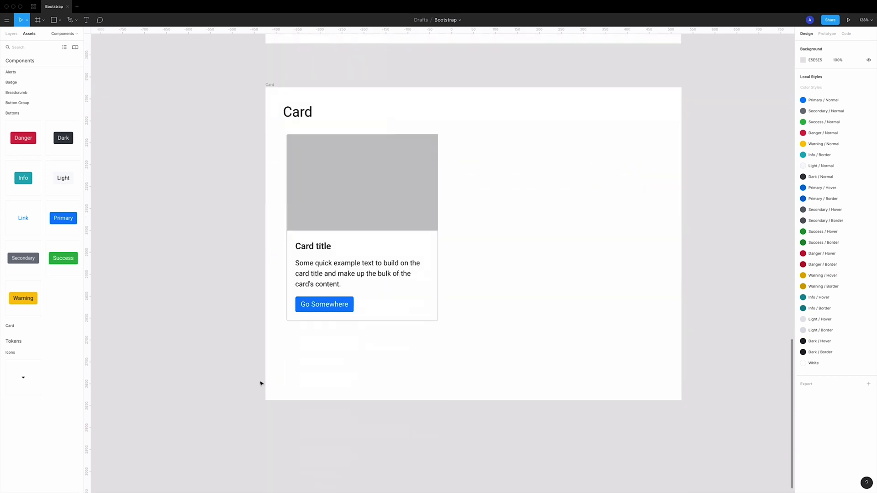
{"action": "double_click", "coordinate": [299, 300]}
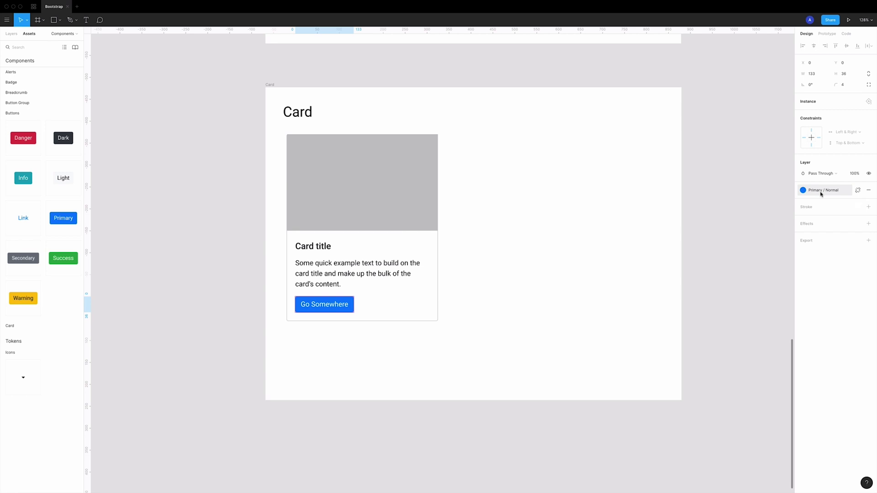
{"action": "left_click", "coordinate": [7, 20]}
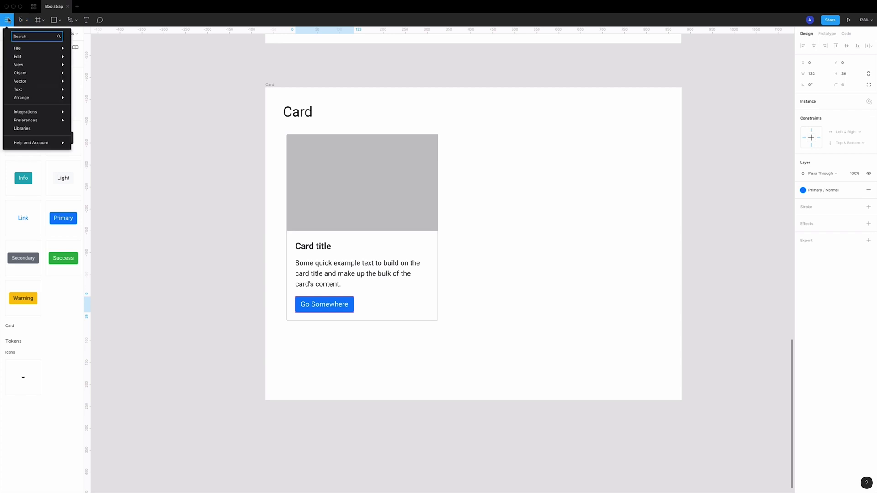
{"action": "left_click", "coordinate": [7, 20]}
{"action": "left_click", "coordinate": [537, 350]}
{"action": "scroll", "coordinate": [538, 350], "scroll_direction": "down", "scroll_amount": 3}
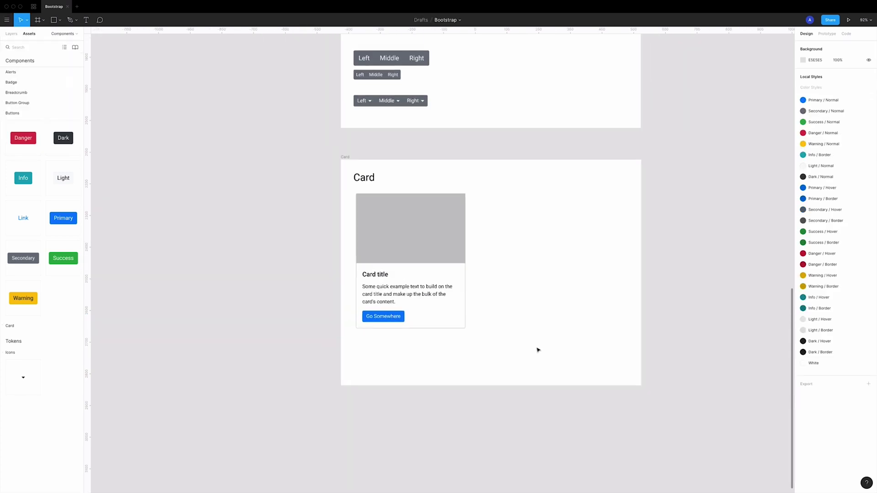
{"action": "scroll", "coordinate": [538, 347], "scroll_direction": "up", "scroll_amount": 2}
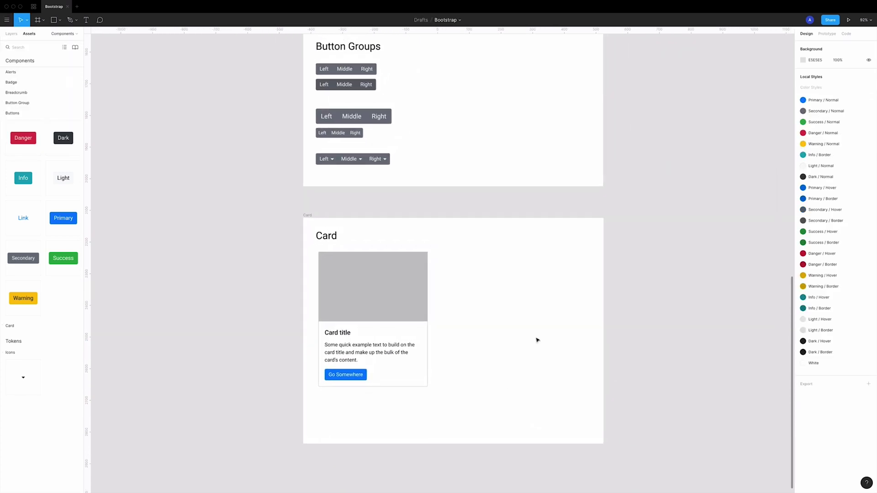
Align the example card's left edge with the Card heading using Align Left.
{"action": "left_click", "coordinate": [325, 278]}
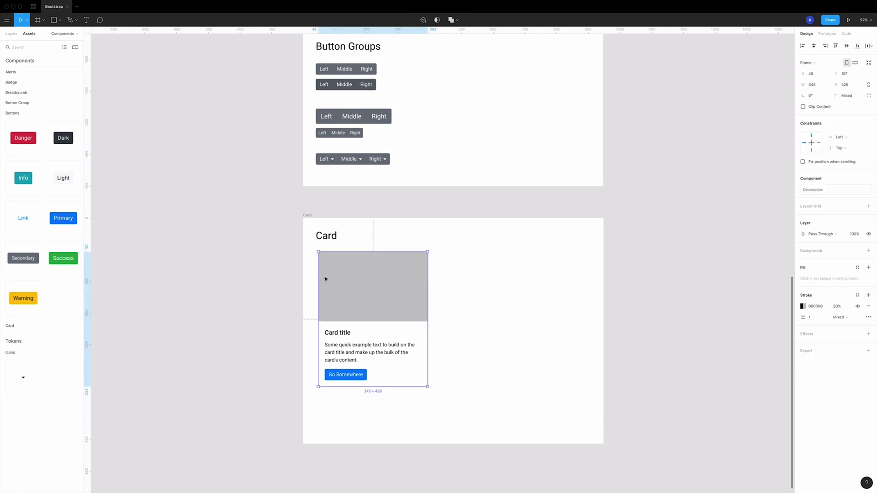
{"action": "left_click", "coordinate": [335, 236], "text": "shift"}
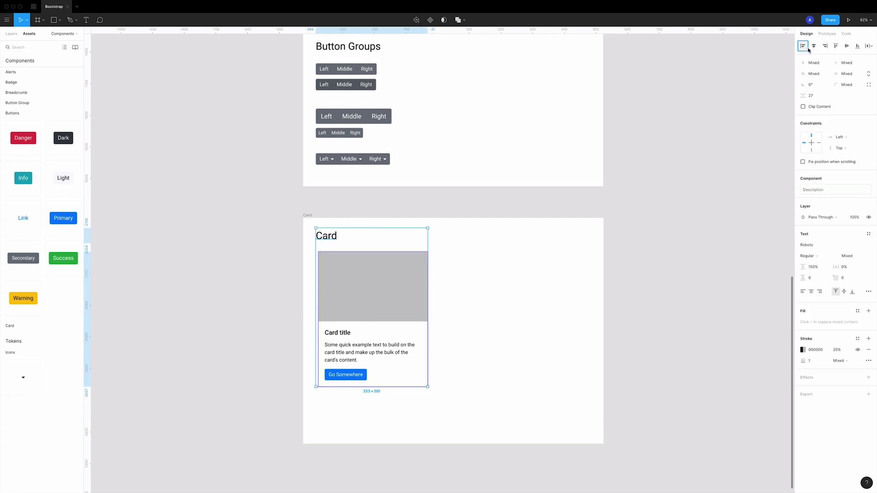
{"action": "left_click", "coordinate": [694, 164]}
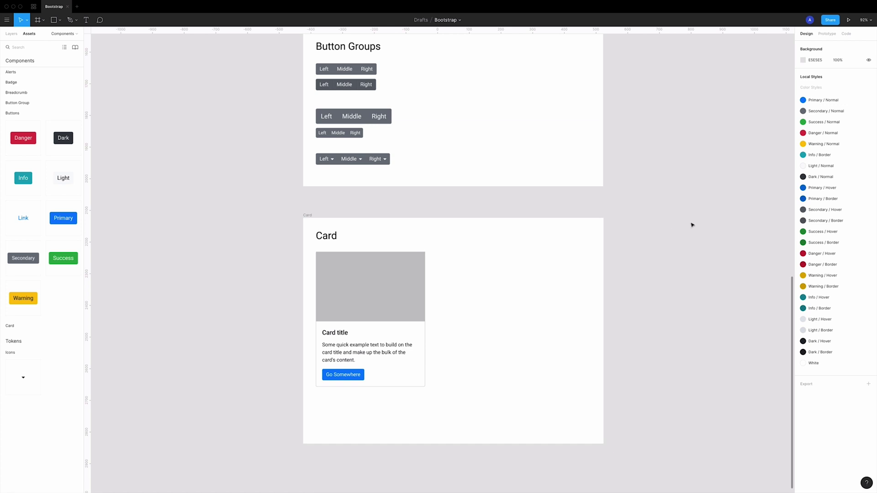
{"action": "scroll", "coordinate": [671, 223], "scroll_direction": "right", "scroll_amount": 1}
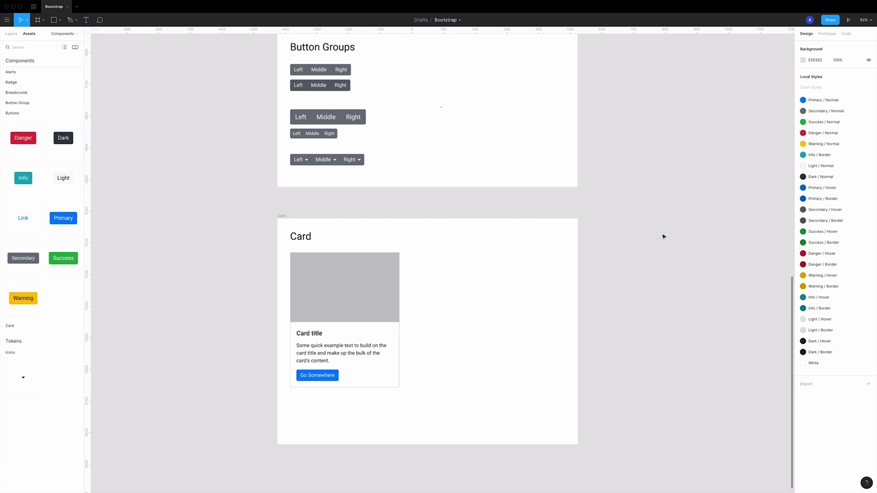